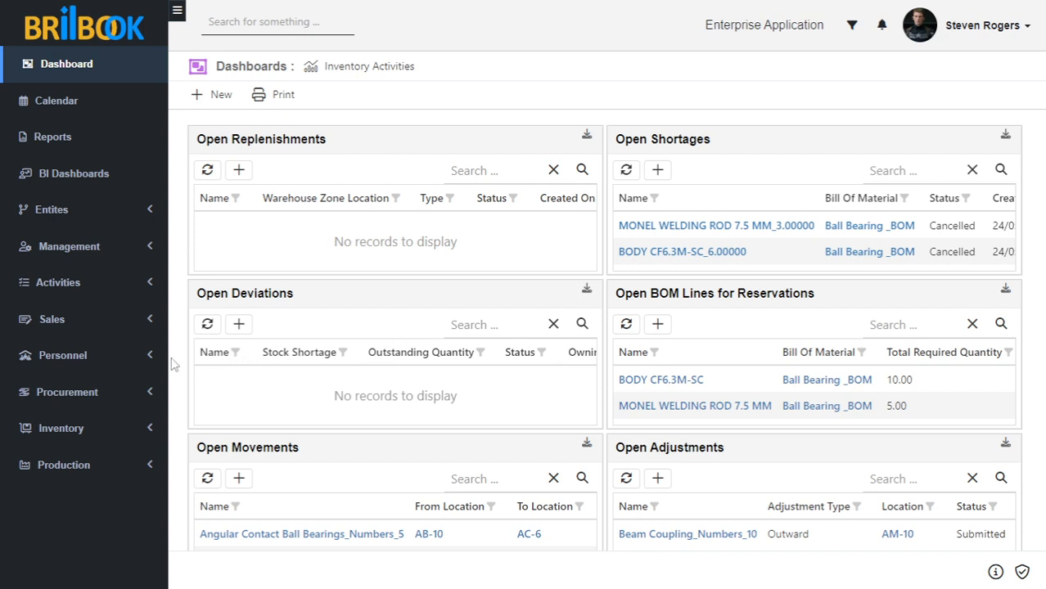
- Open the procurement purchase requisitions and create a new requisition, with the navigation sidebar collapsed
left_click(85, 406)
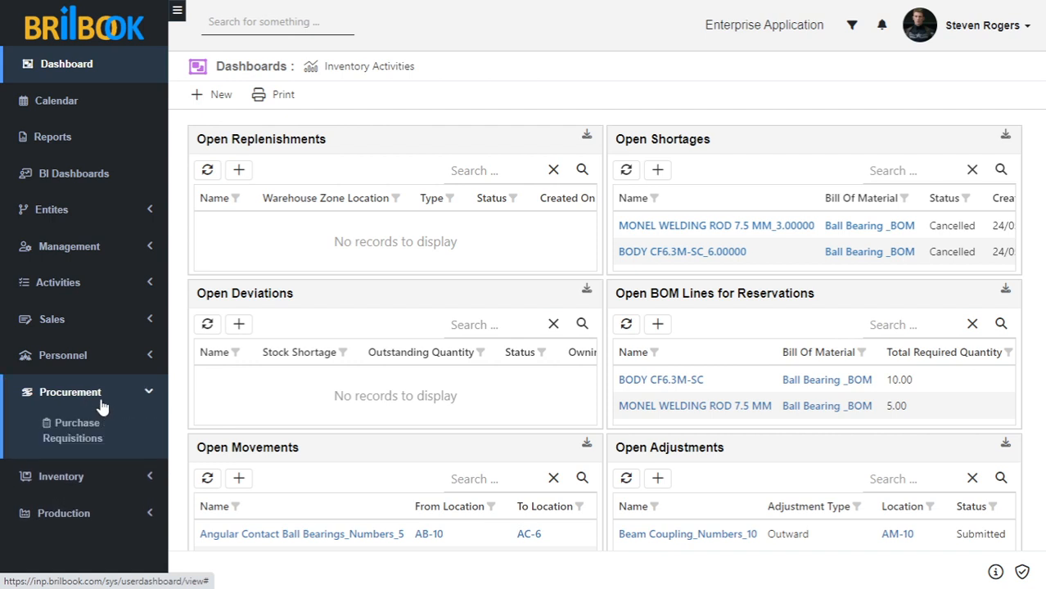
left_click(81, 442)
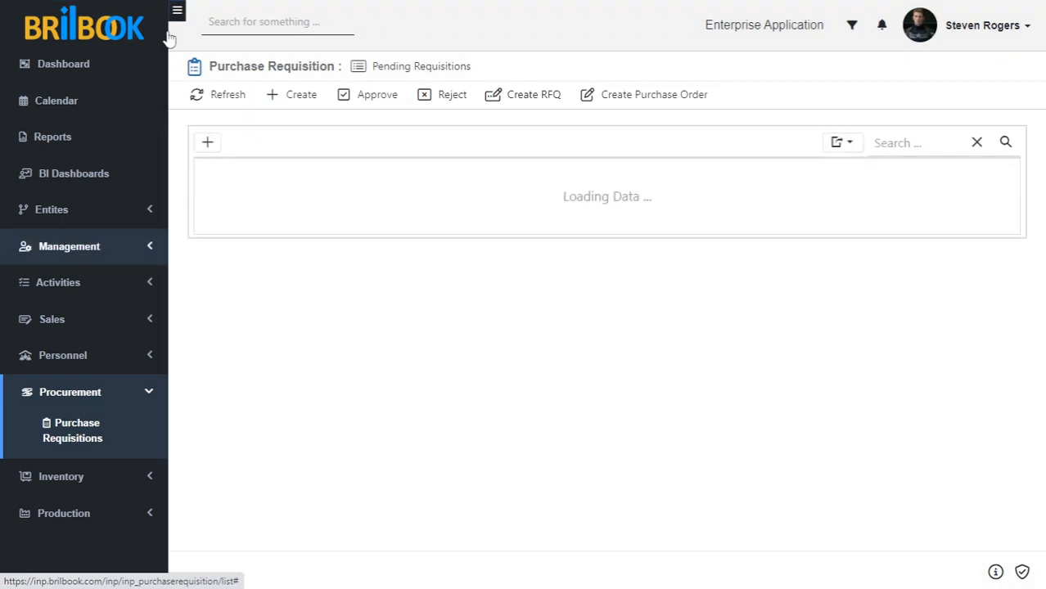
left_click(177, 13)
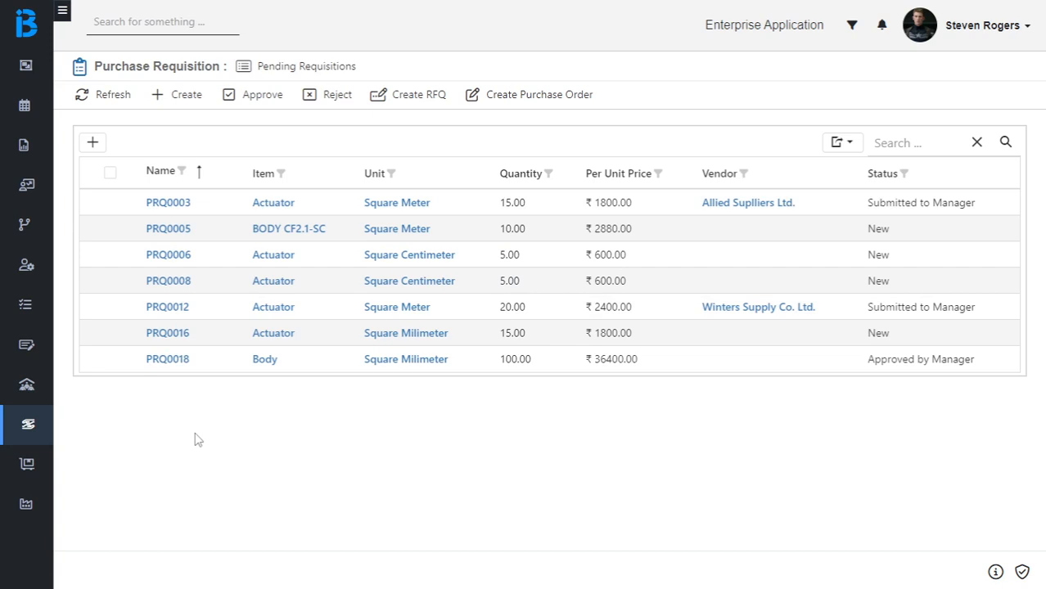
left_click(179, 97)
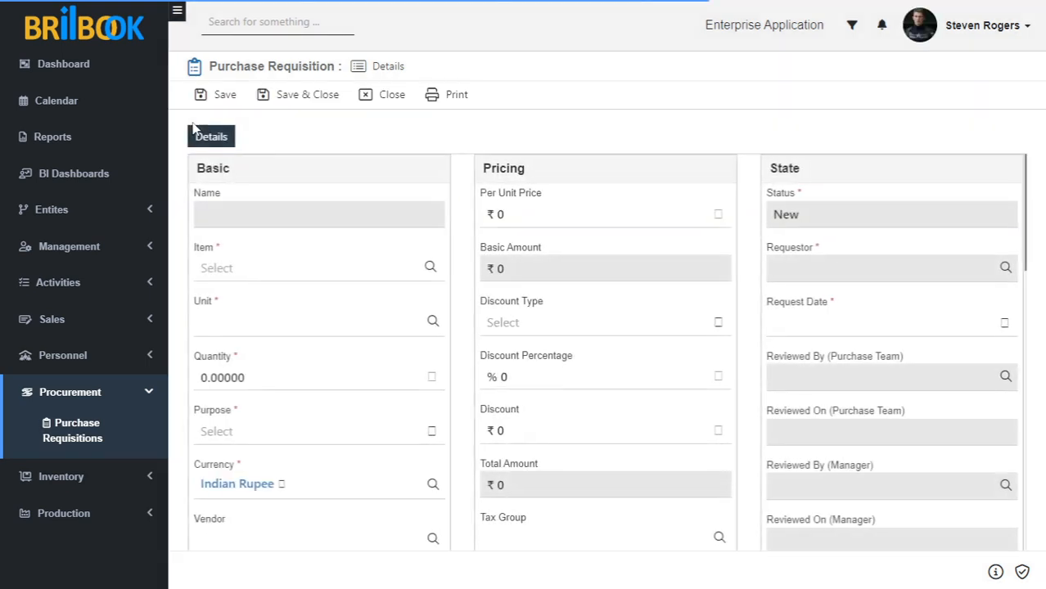
left_click(177, 11)
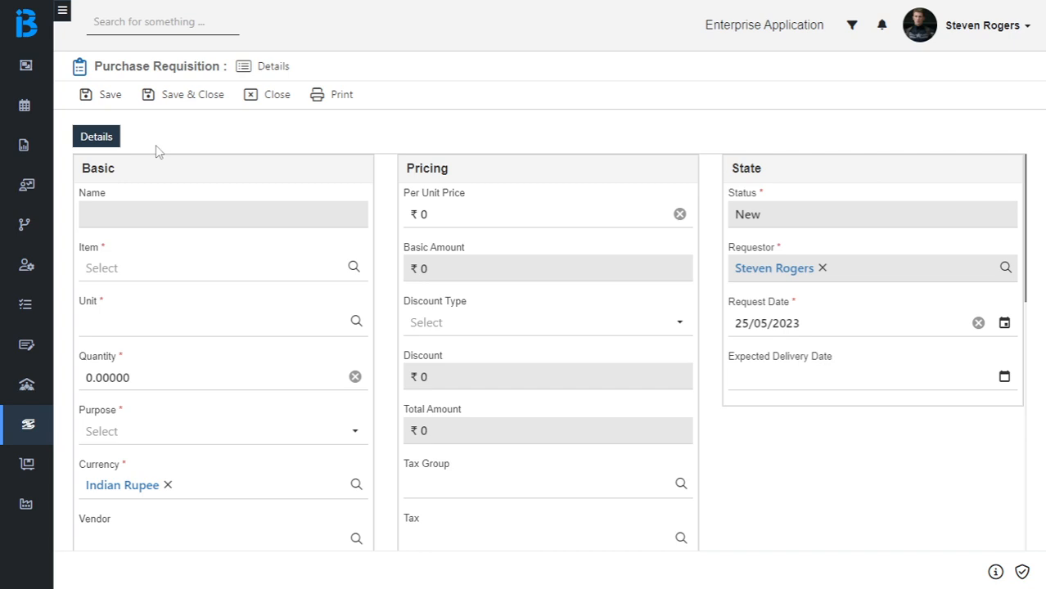
- Set the requisition's item to Actuator from the active components of the Component entity
left_click(151, 271)
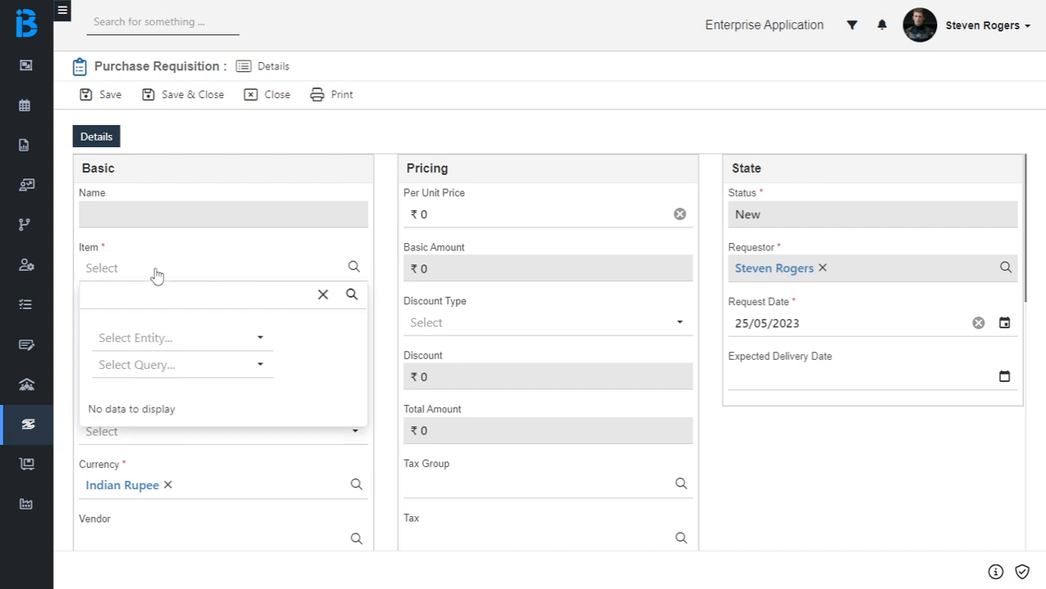
left_click(179, 339)
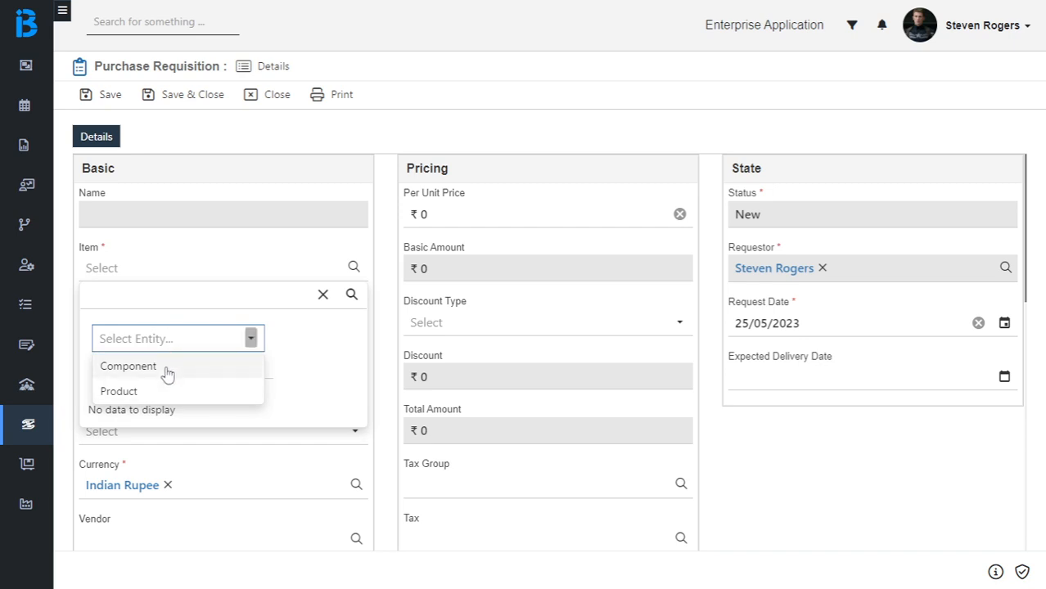
left_click(167, 370)
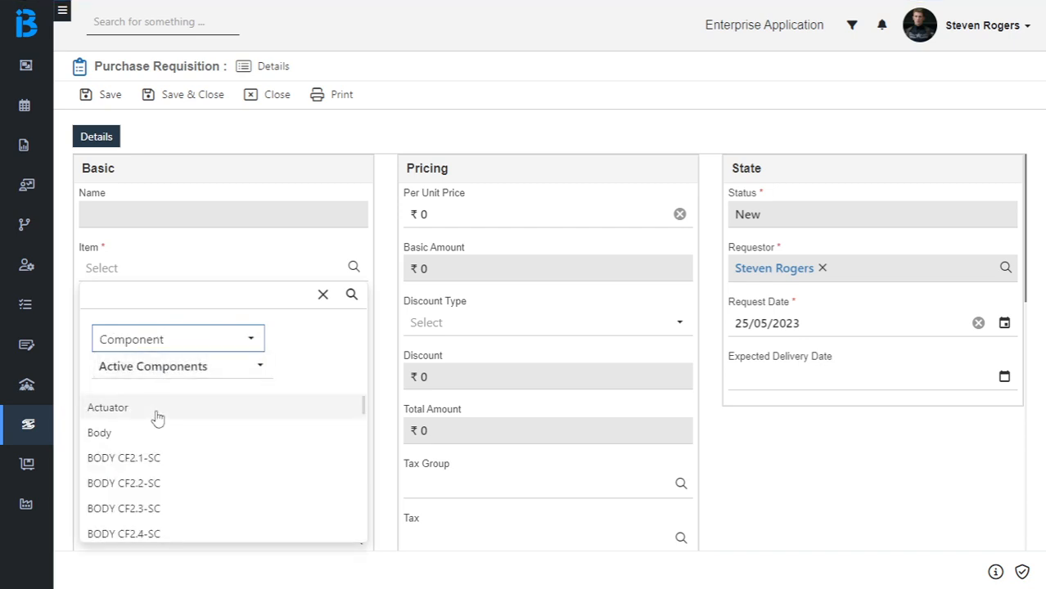
left_click(156, 413)
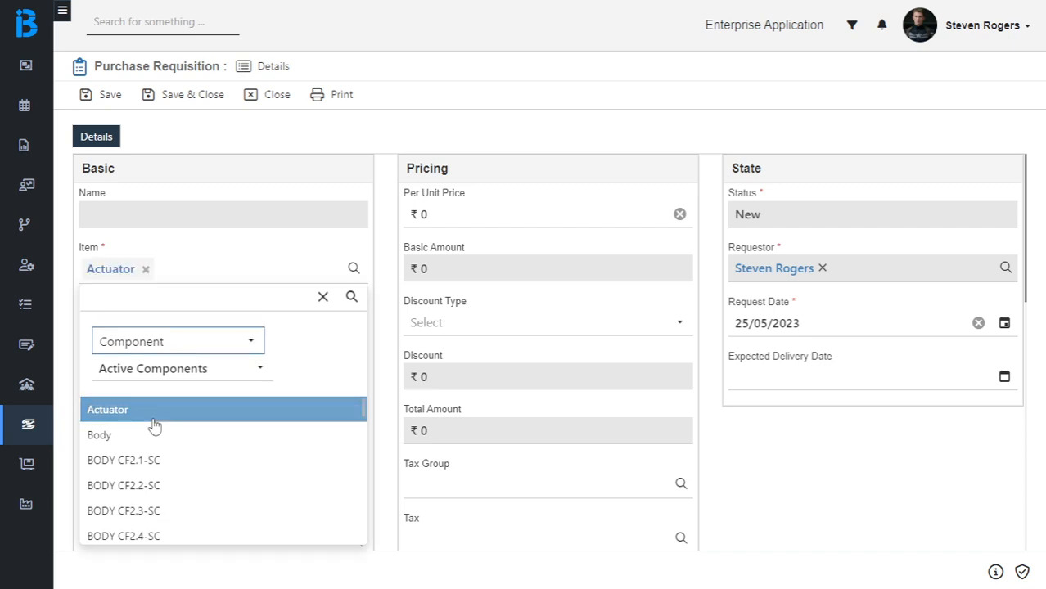
left_click(382, 226)
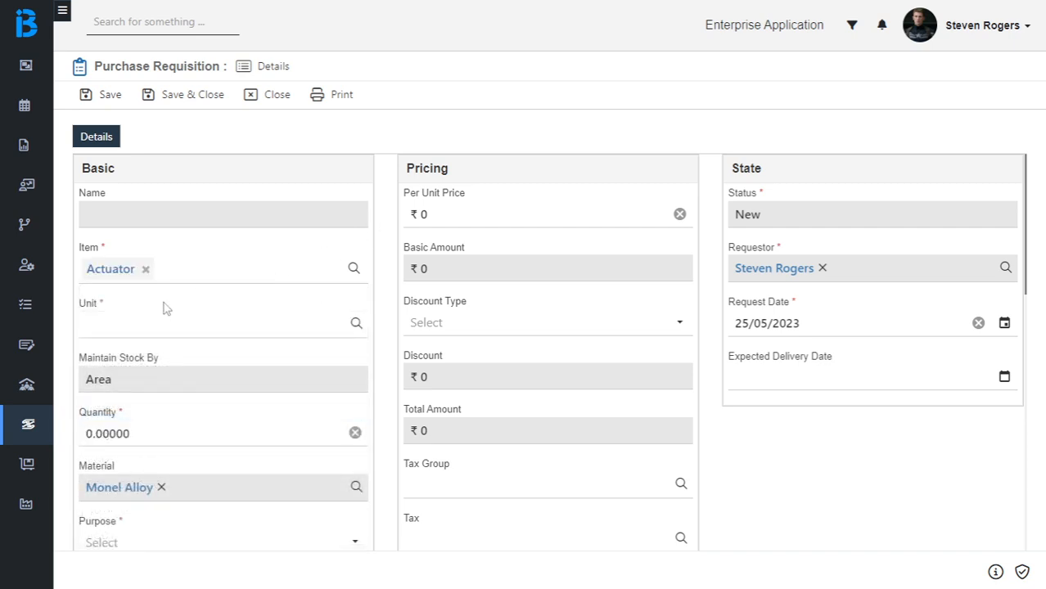
- Set the Actuator's unit to Square Milimeter and its quantity to 100
left_click(150, 327)
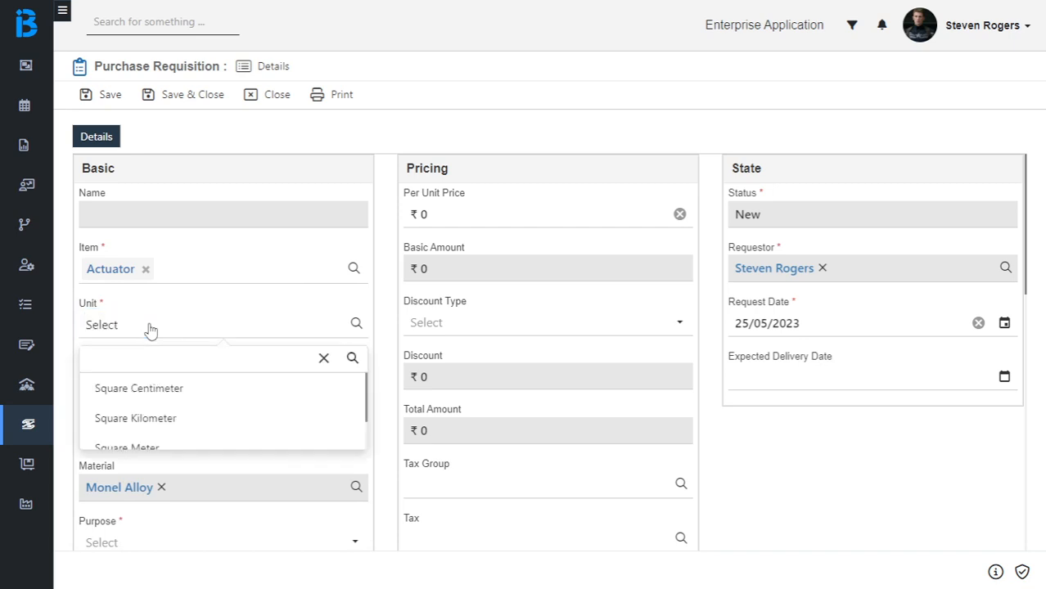
scroll(152, 427, "down", 2)
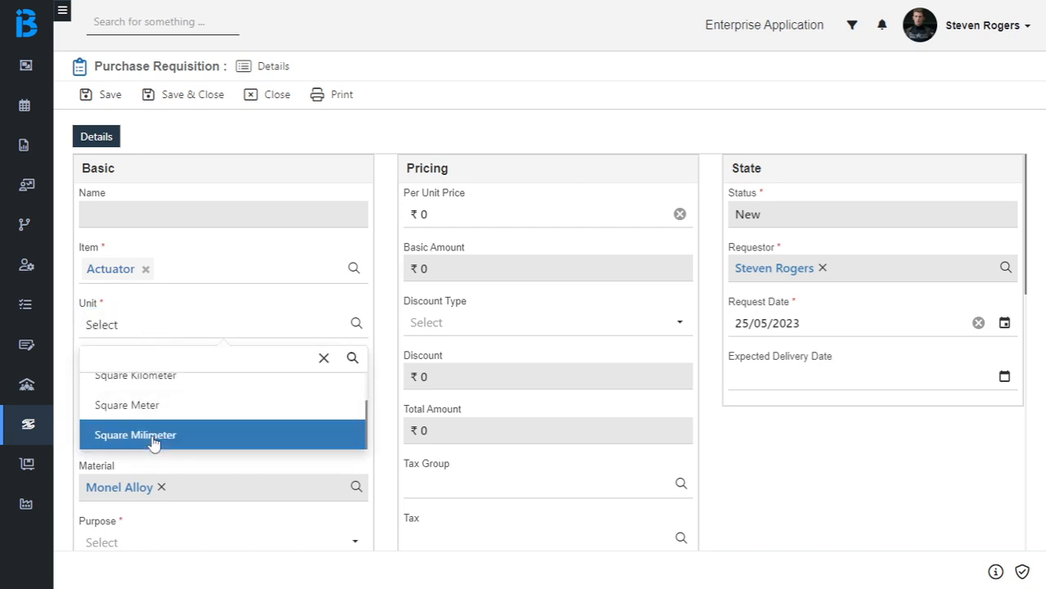
left_click(152, 435)
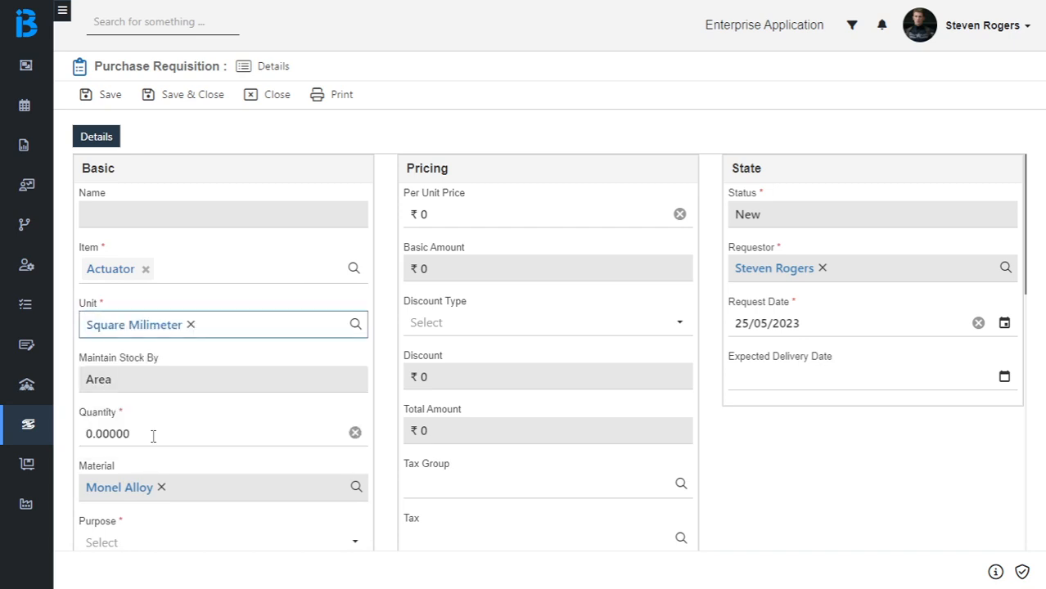
left_click(92, 433)
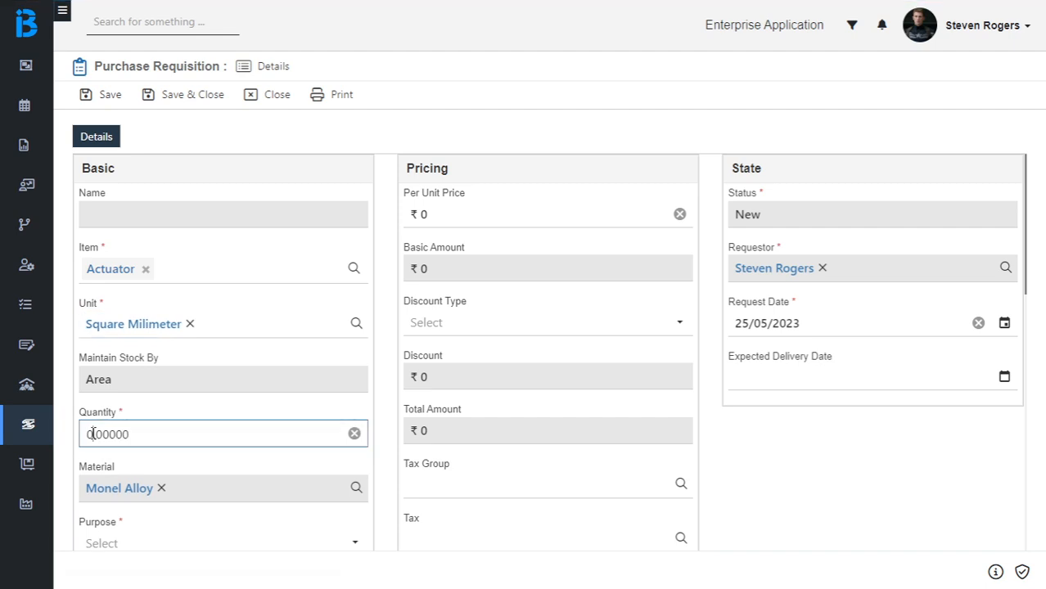
type("10")
left_click(369, 442)
- Set the purpose of the requisition to Work Requirement
scroll(368, 445, "down", 1)
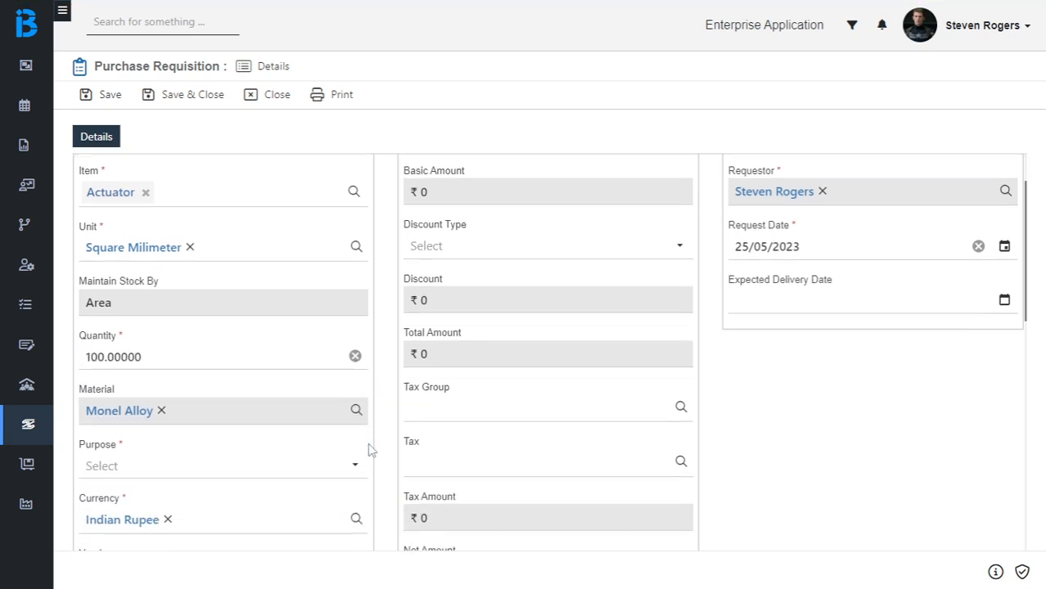
left_click(180, 472)
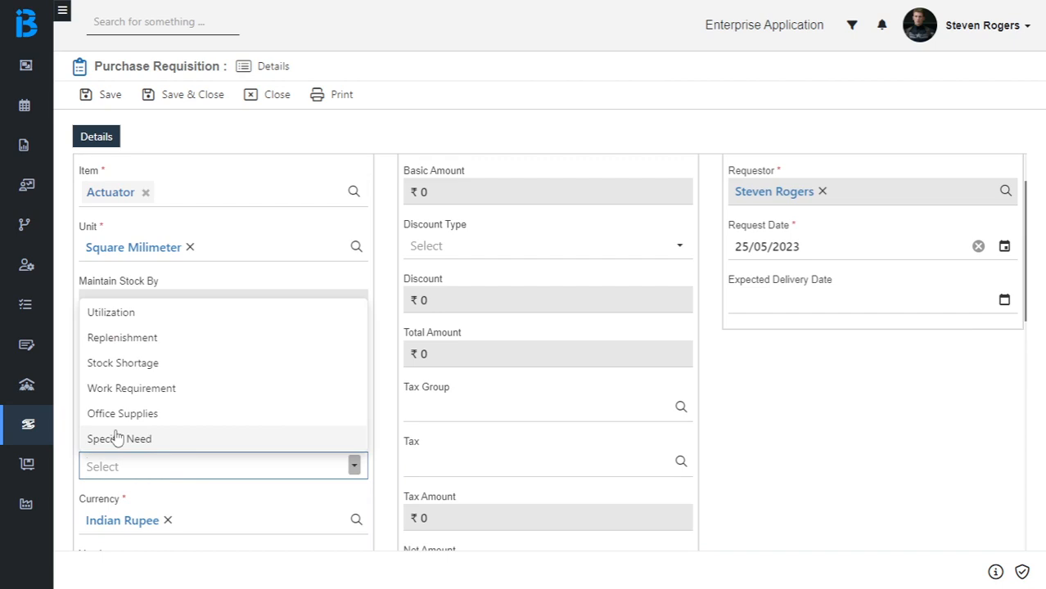
left_click(119, 389)
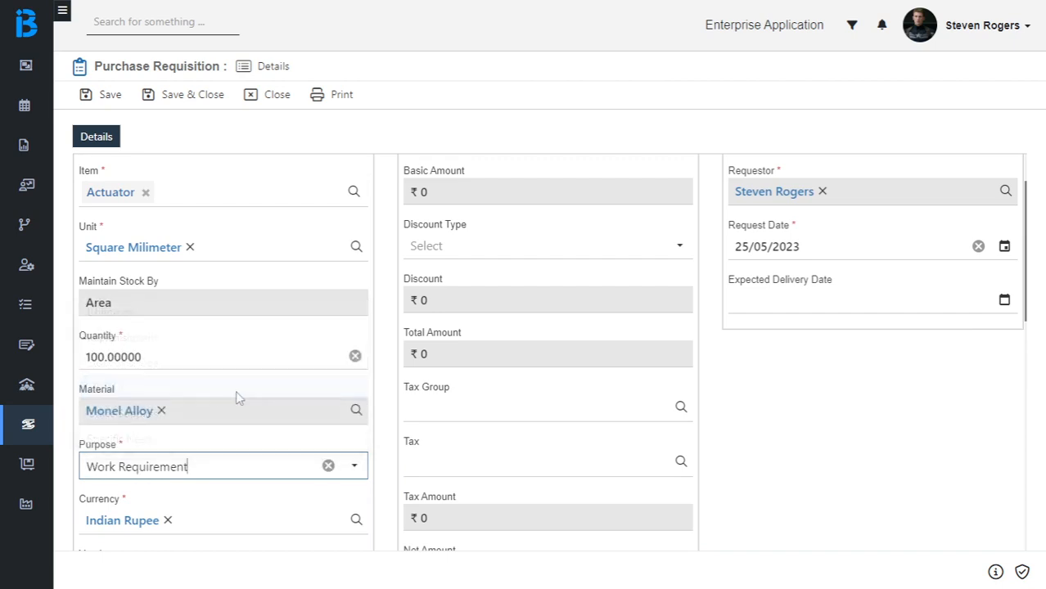
- In the related details, set the site to Site and the warehouse to Warehouse
scroll(213, 495, "down", 2)
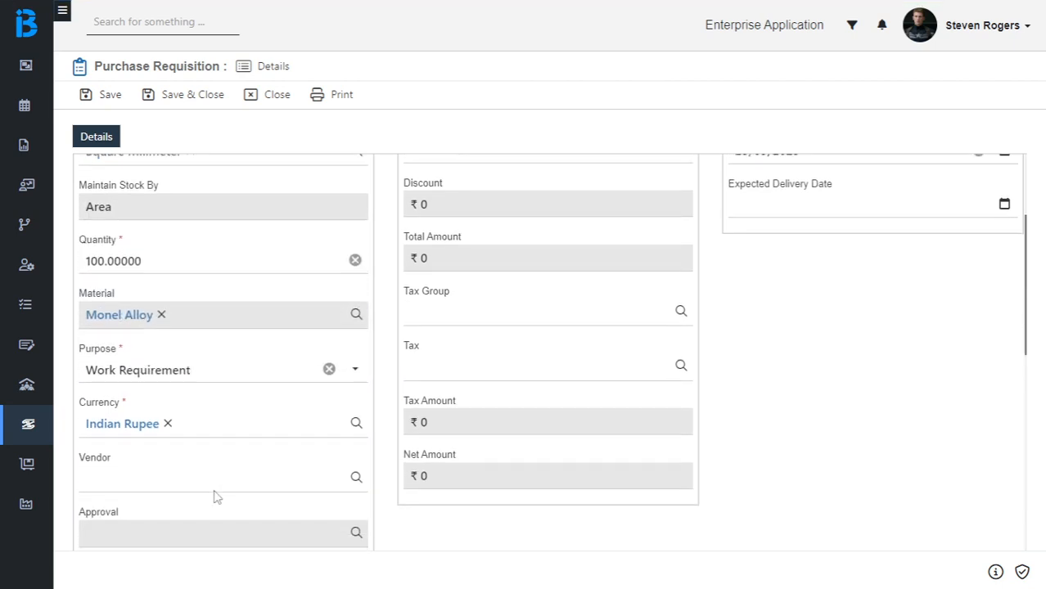
scroll(377, 433, "down", 2)
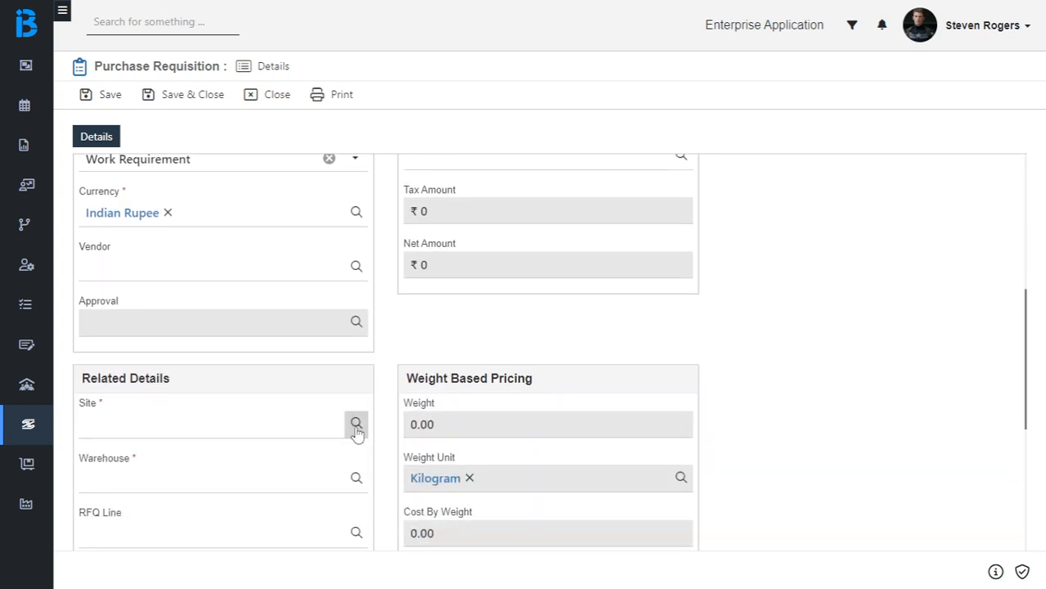
left_click(170, 432)
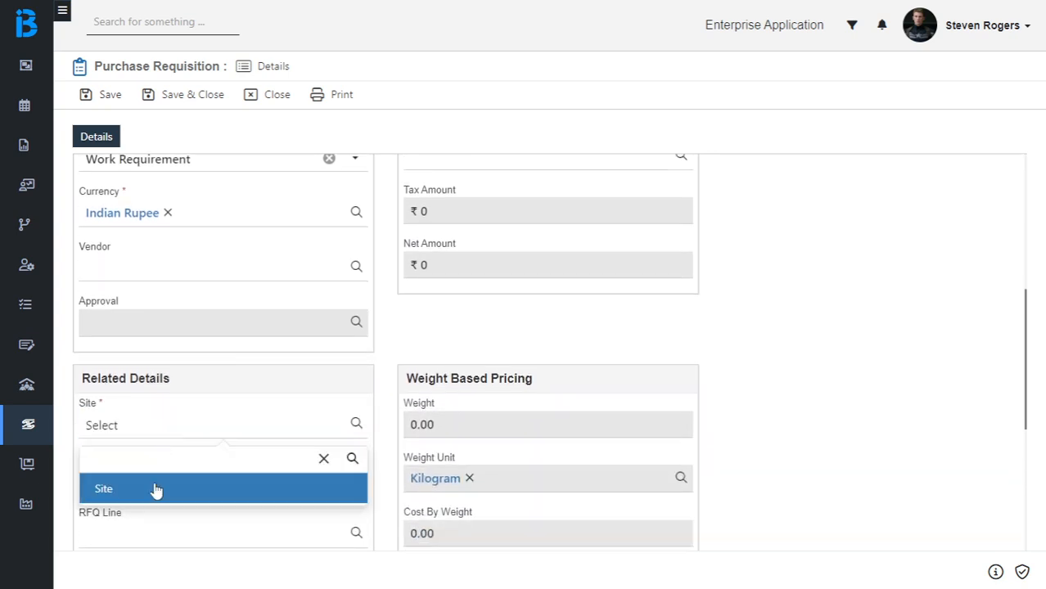
left_click(152, 489)
left_click(151, 489)
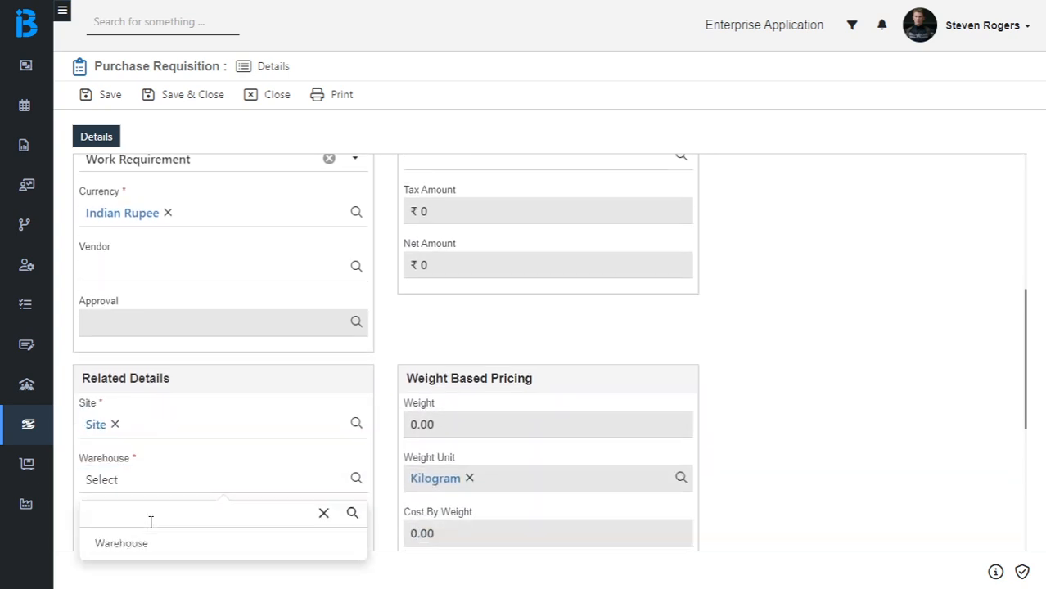
left_click(161, 543)
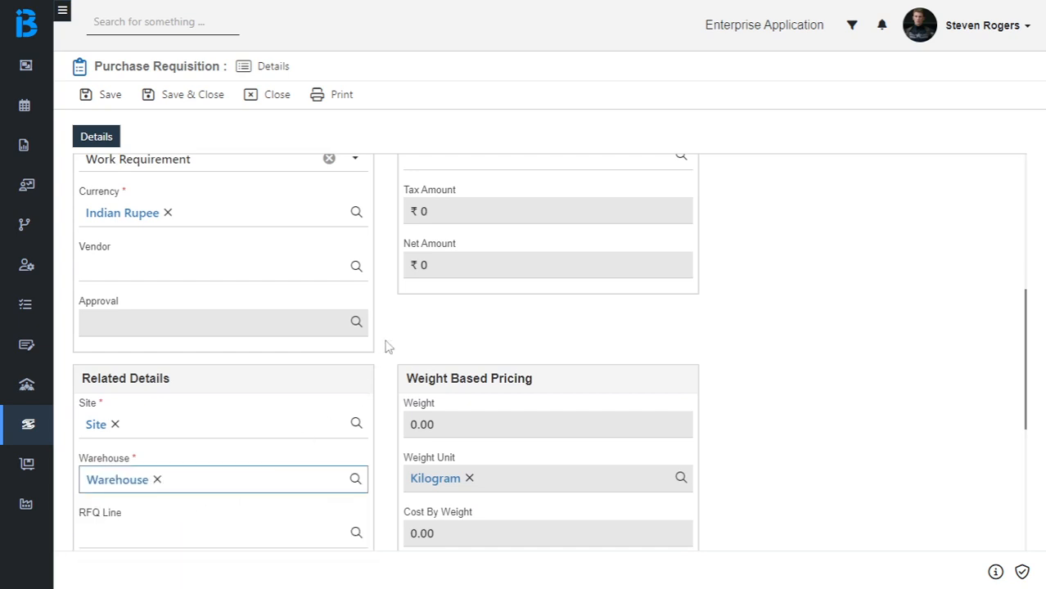
- Choose 25 May 2023 as the expected delivery date and set the delivery hour to 02
scroll(387, 347, "up", 3)
scroll(387, 347, "up", 2)
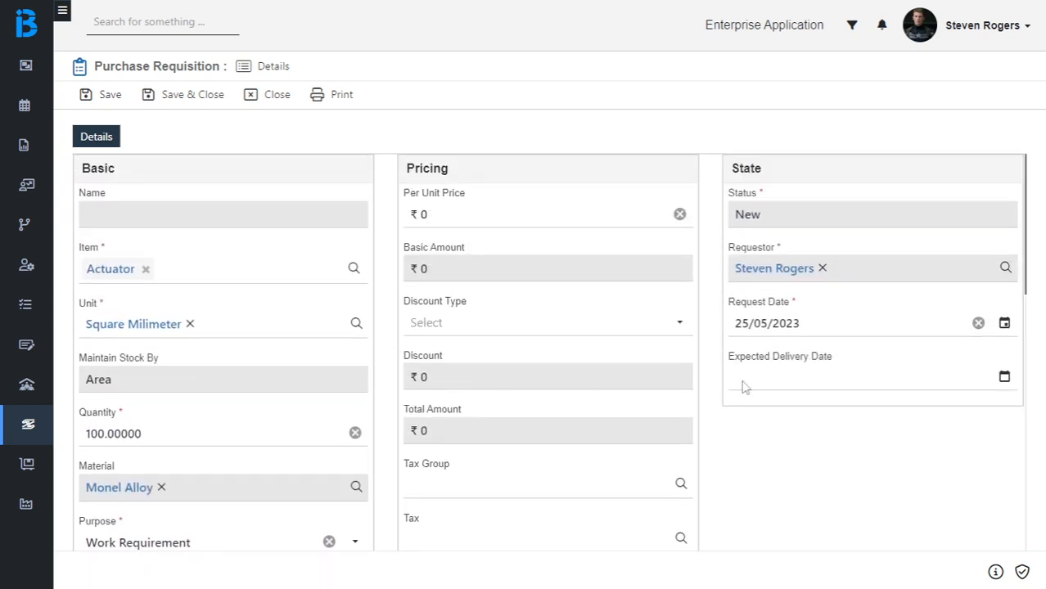
left_click(1004, 378)
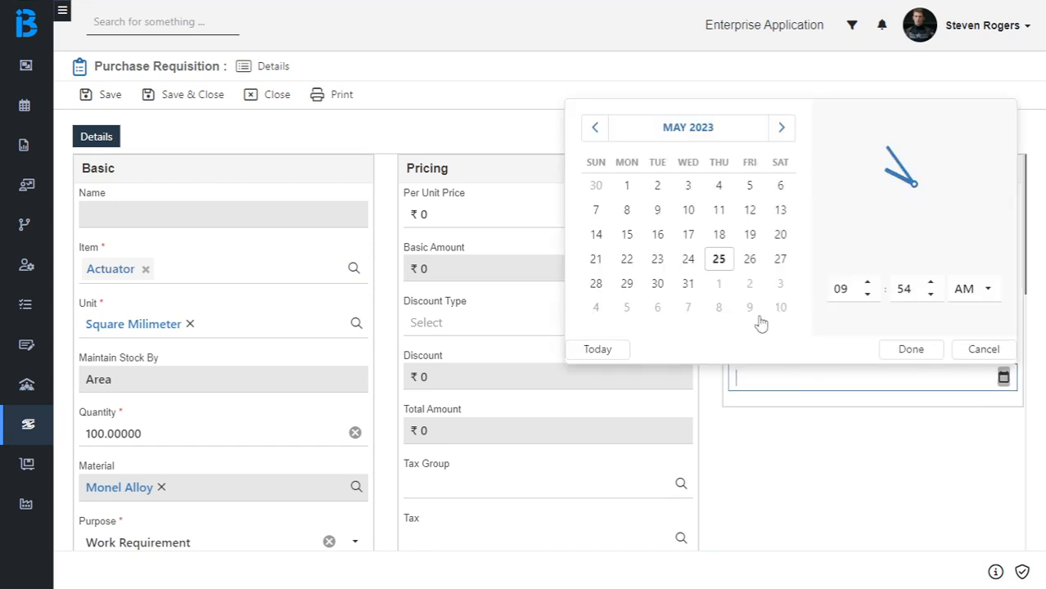
left_click(718, 258)
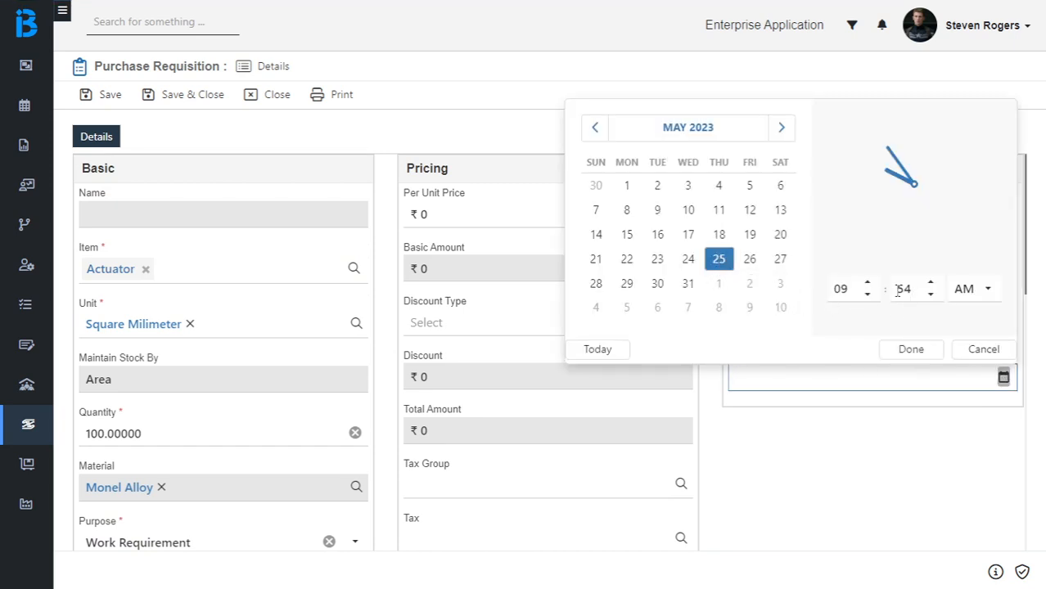
left_click(866, 283)
left_click(865, 283)
left_click(866, 283)
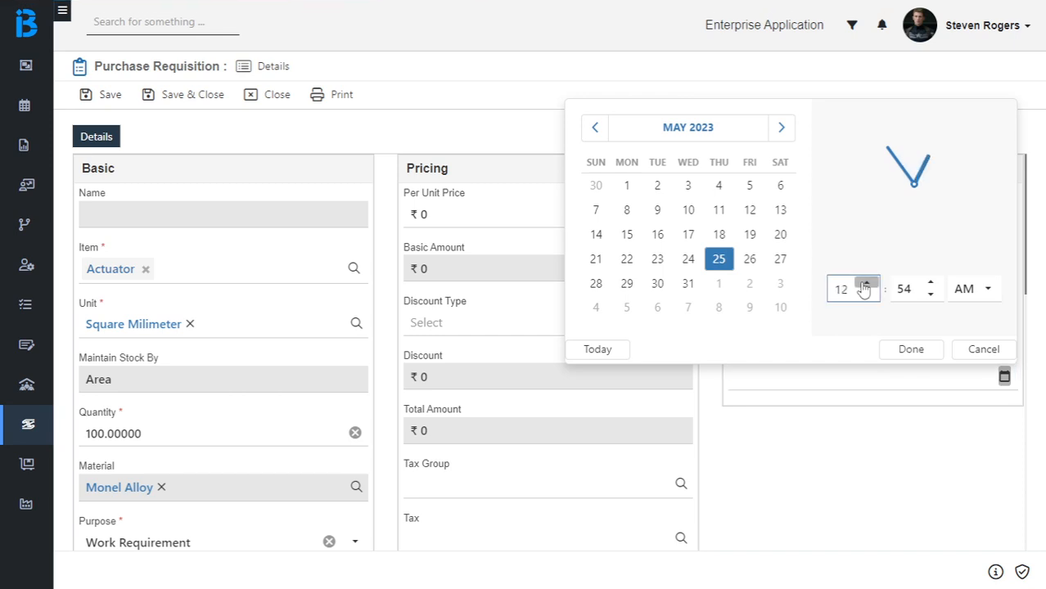
left_click(865, 283)
left_click(865, 283)
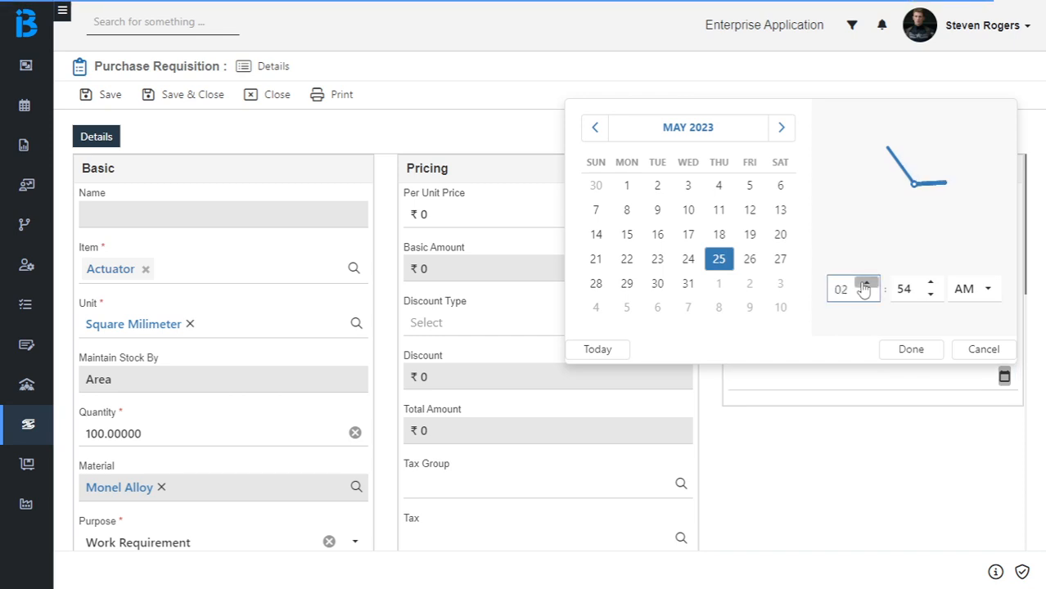
- Set the delivery time's minutes to 00 and its period to PM, and apply the expected delivery date
left_click(930, 283)
left_click(930, 283)
left_click(930, 283)
left_click(930, 283)
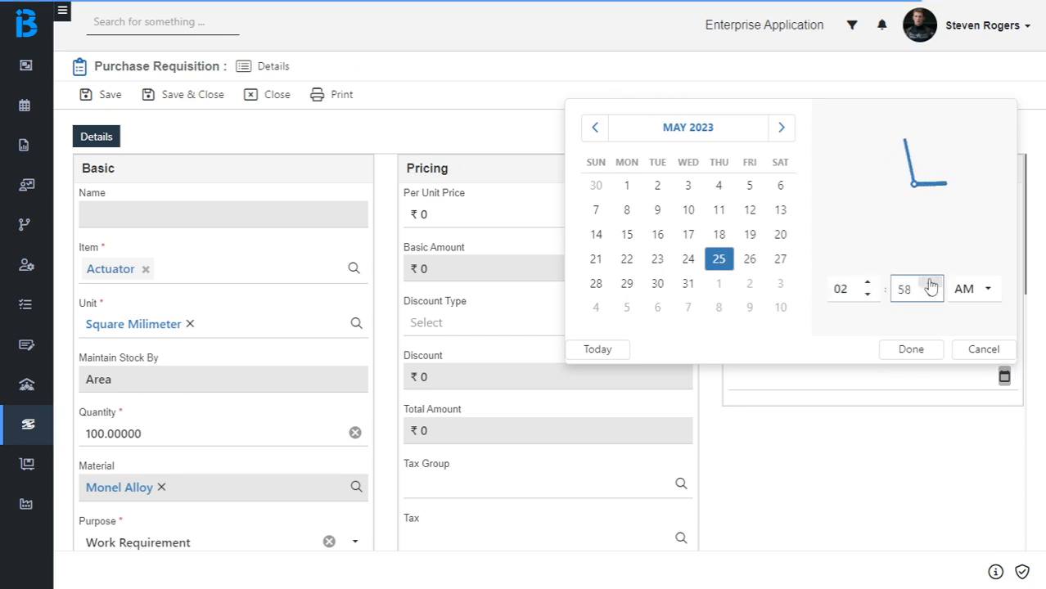
left_click(930, 283)
left_click(930, 283)
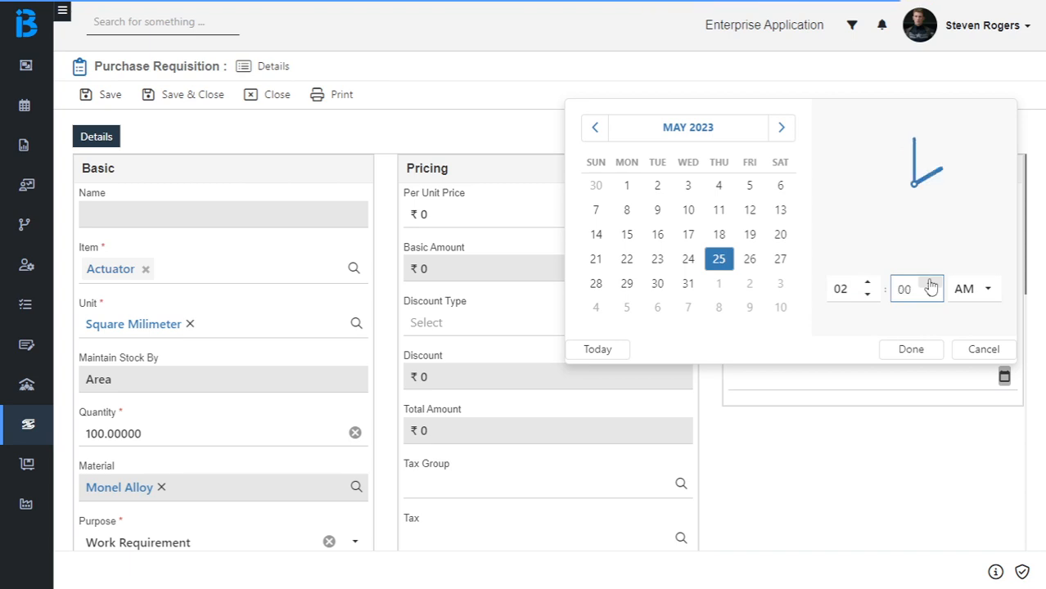
left_click(989, 289)
left_click(974, 340)
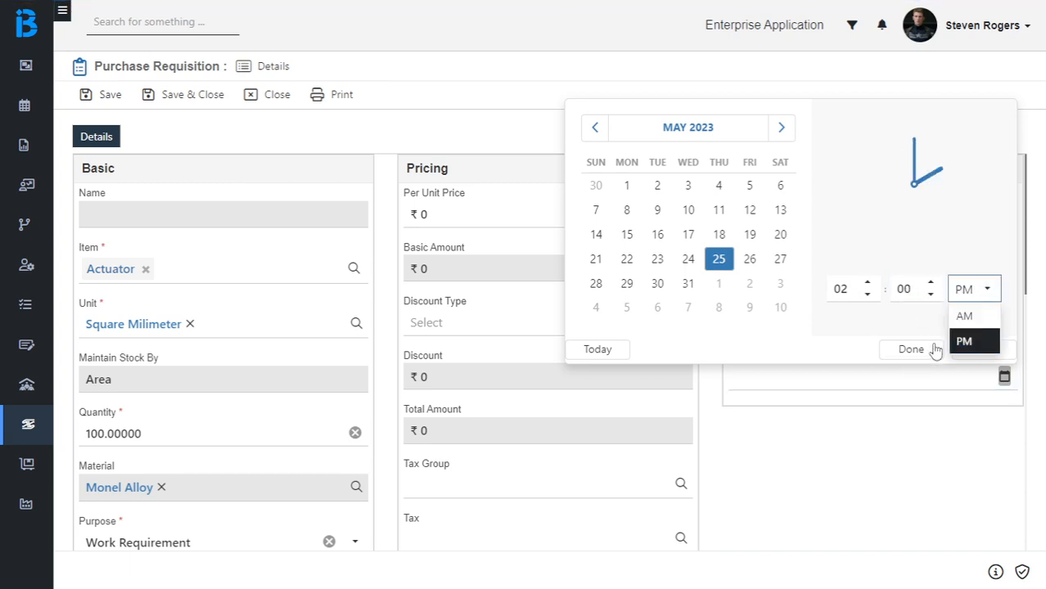
left_click(904, 350)
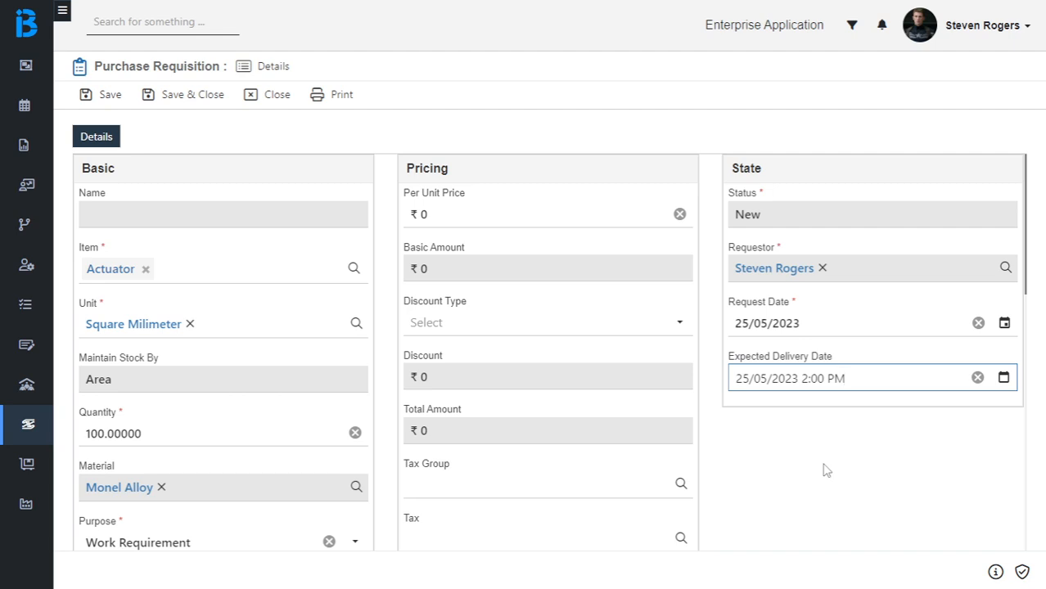
- Save the new purchase requisition and submit it for approval
left_click(105, 96)
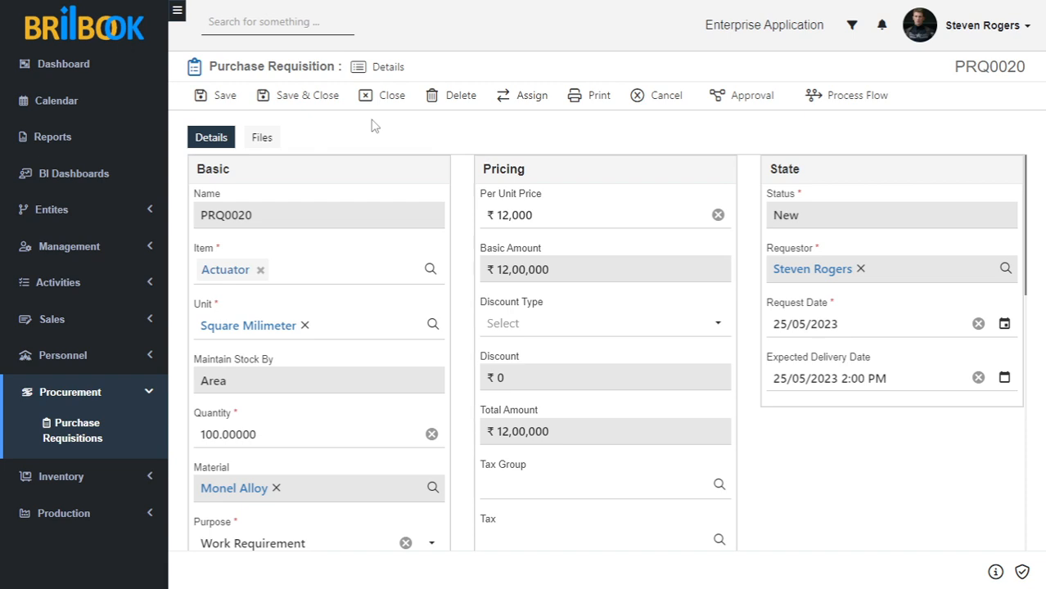
left_click(754, 98)
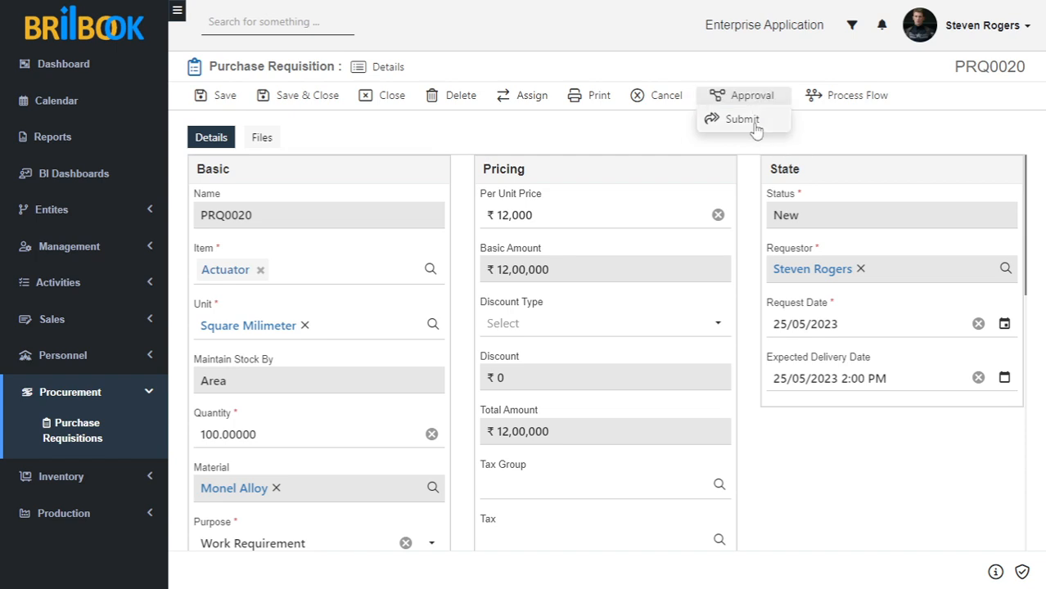
left_click(755, 129)
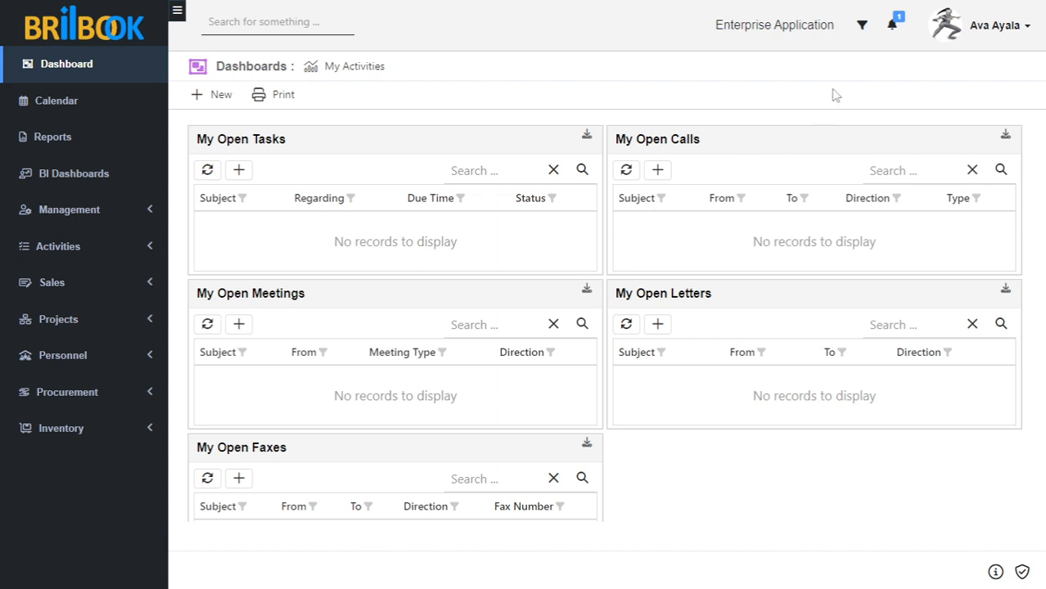
- Open the purchase requisition from its approval notification and approve it
left_click(893, 32)
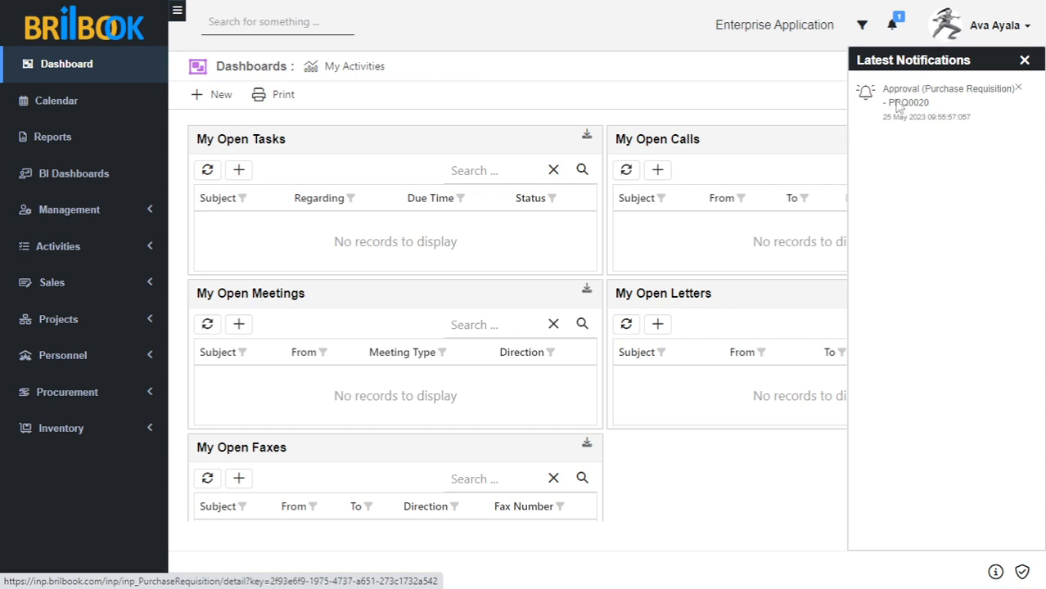
left_click(898, 107)
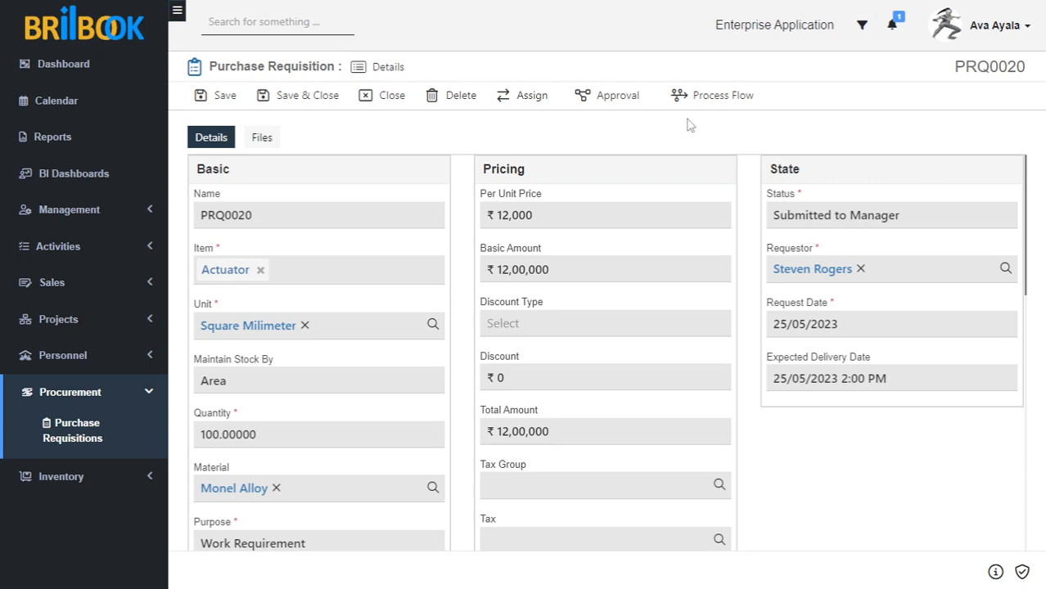
left_click(627, 102)
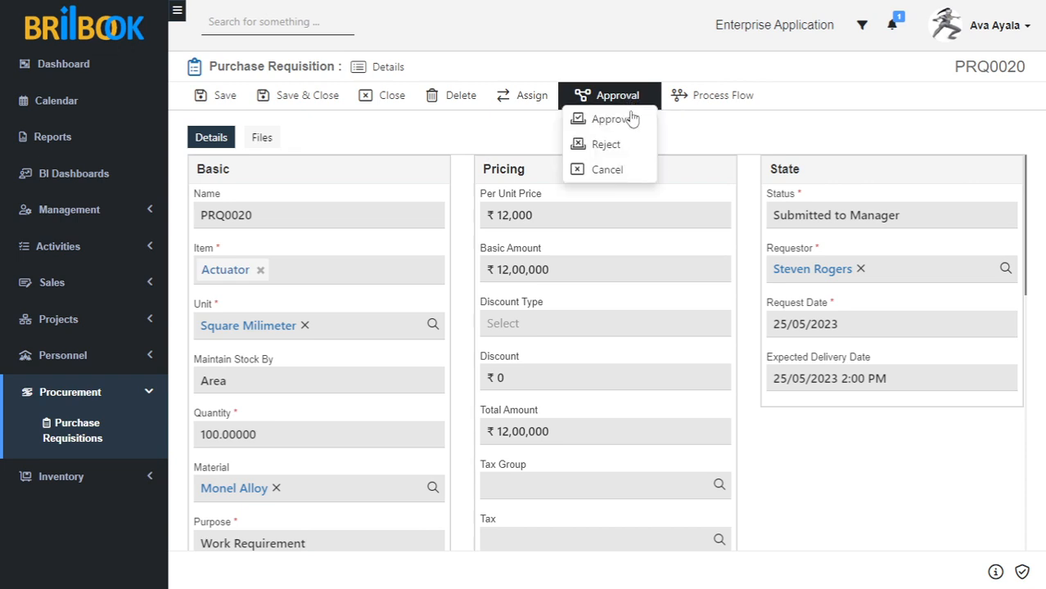
left_click(633, 118)
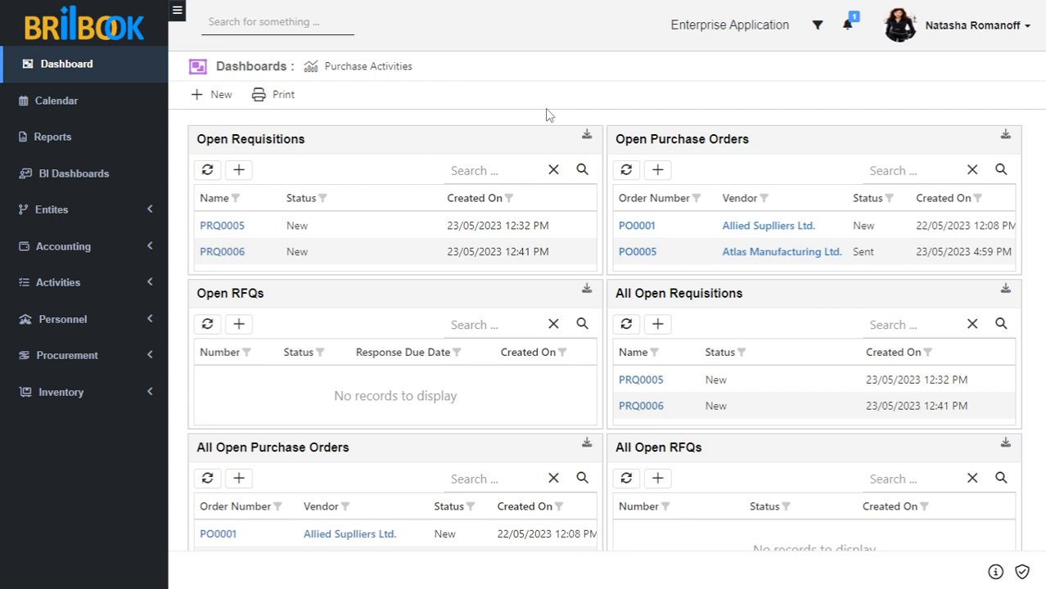
- In the pending purchase requisitions, select the manager-approved Actuator requisition and create an RFQ from it
left_click(59, 370)
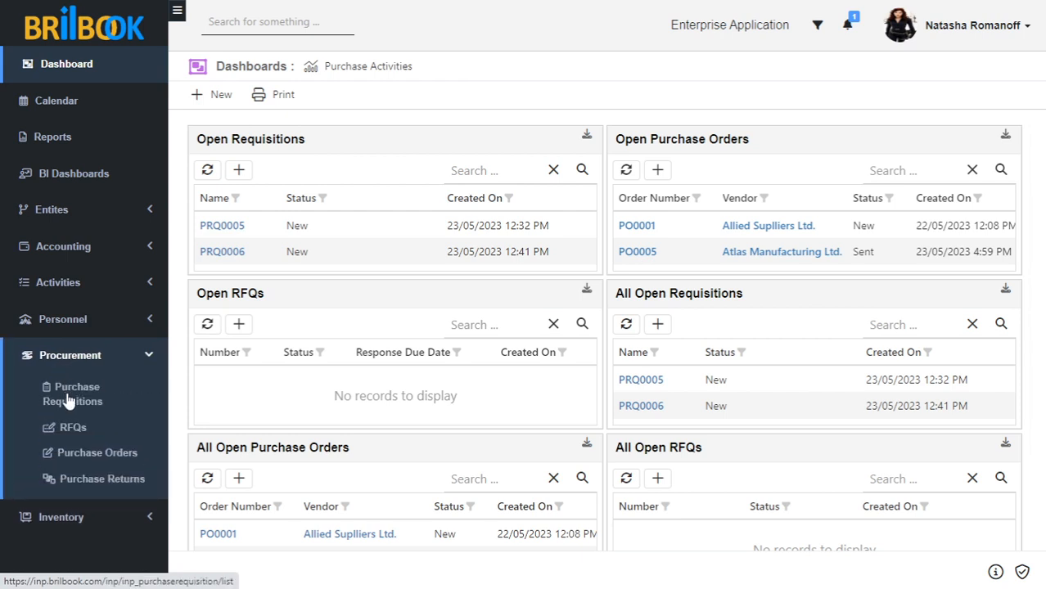
left_click(69, 401)
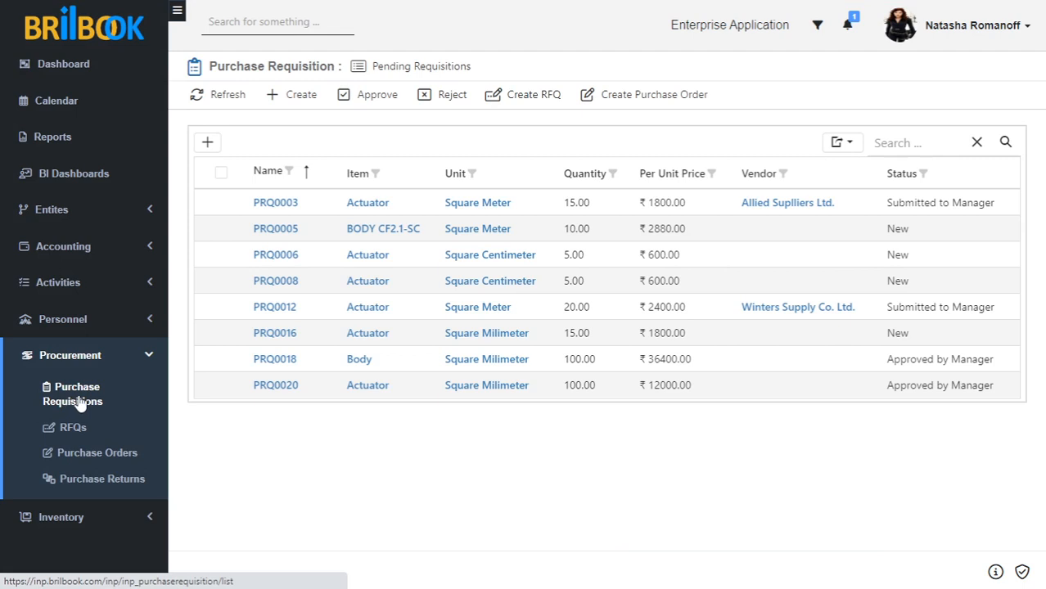
left_click(221, 386)
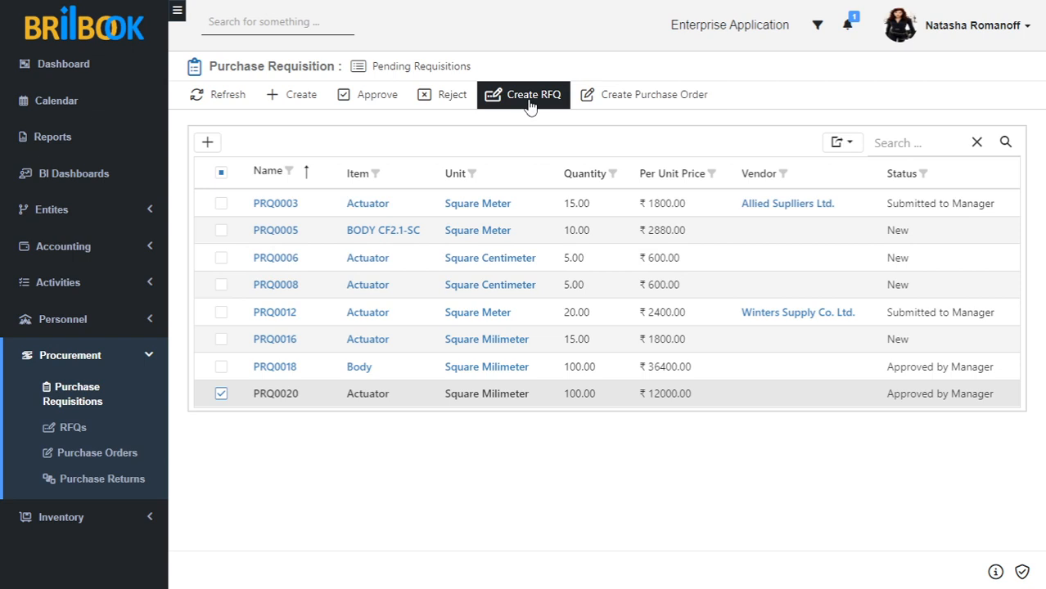
left_click(529, 103)
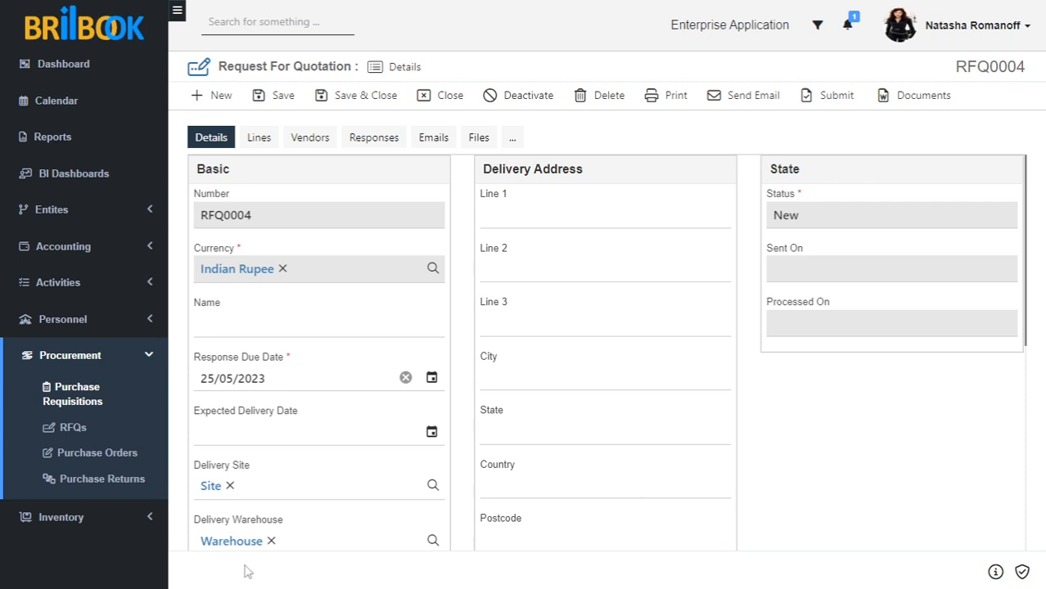
- Set the RFQ's expected delivery date to 25/05/2023
left_click(432, 432)
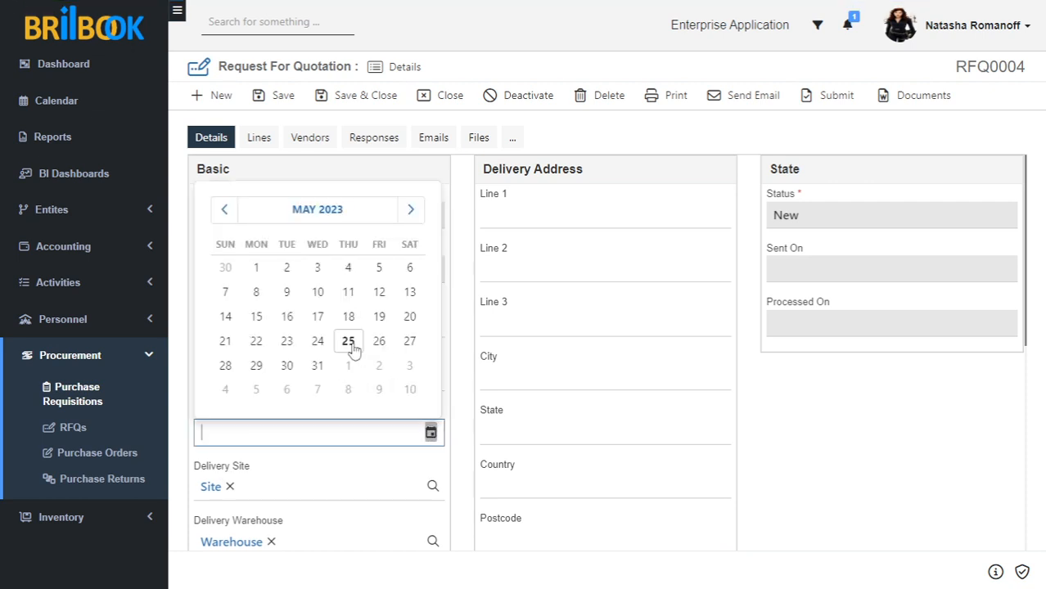
left_click(347, 344)
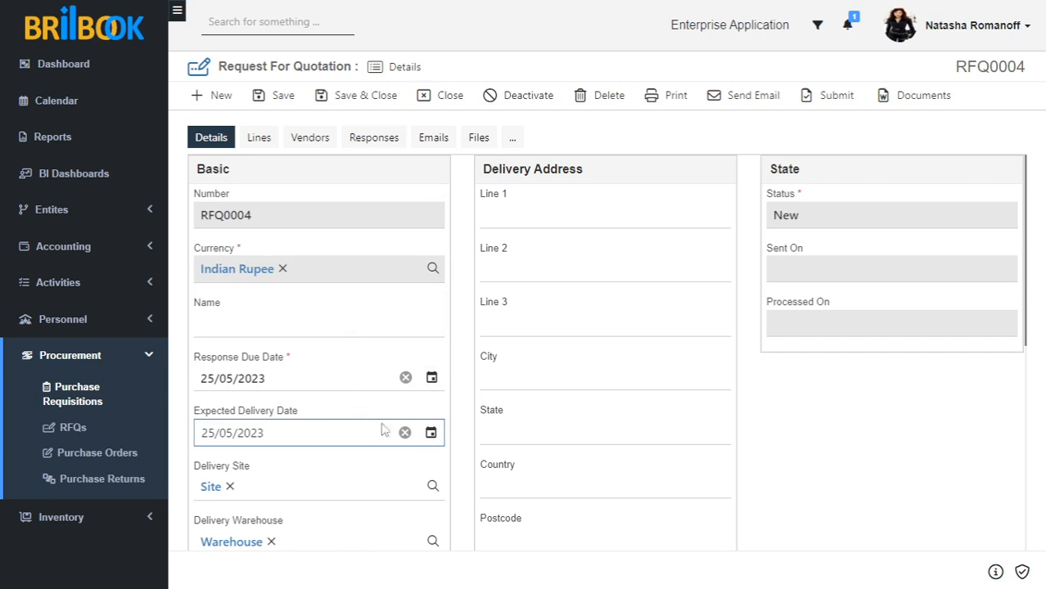
scroll(343, 472, "down", 2)
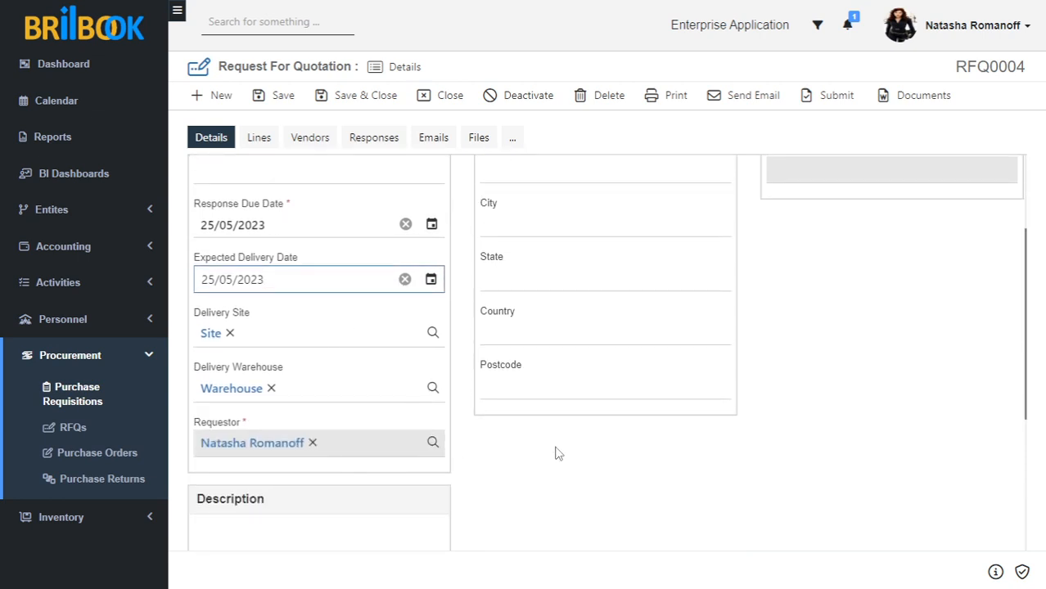
scroll(550, 451, "down", 1)
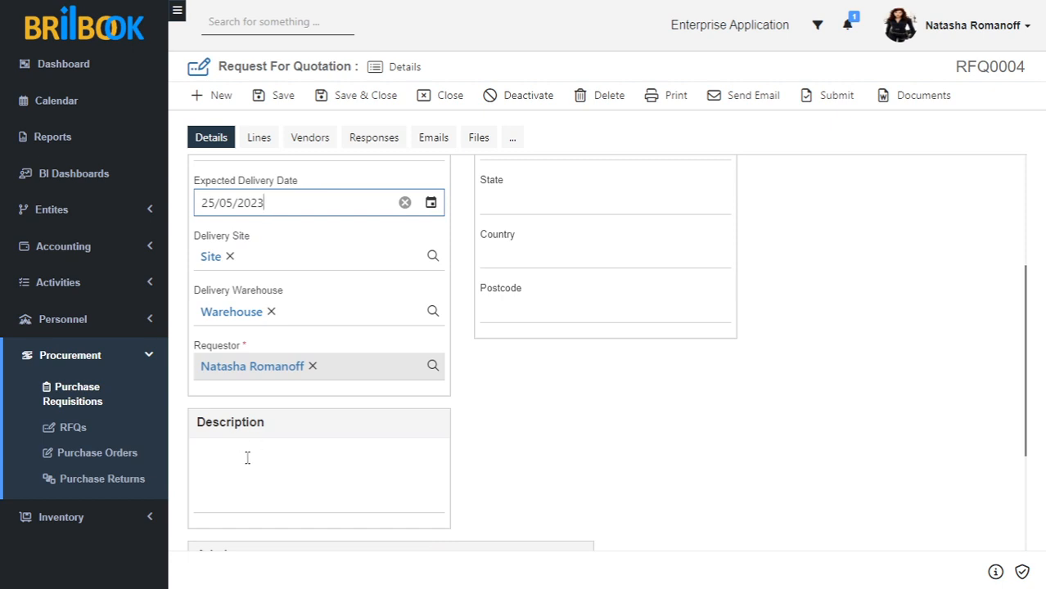
scroll(609, 456, "up", 3)
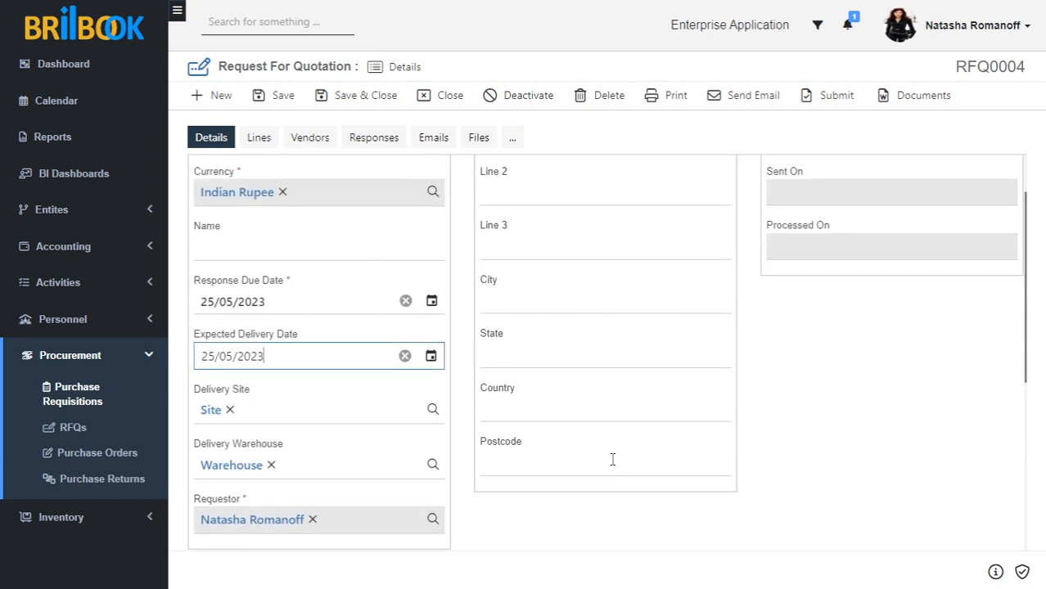
scroll(612, 459, "up", 2)
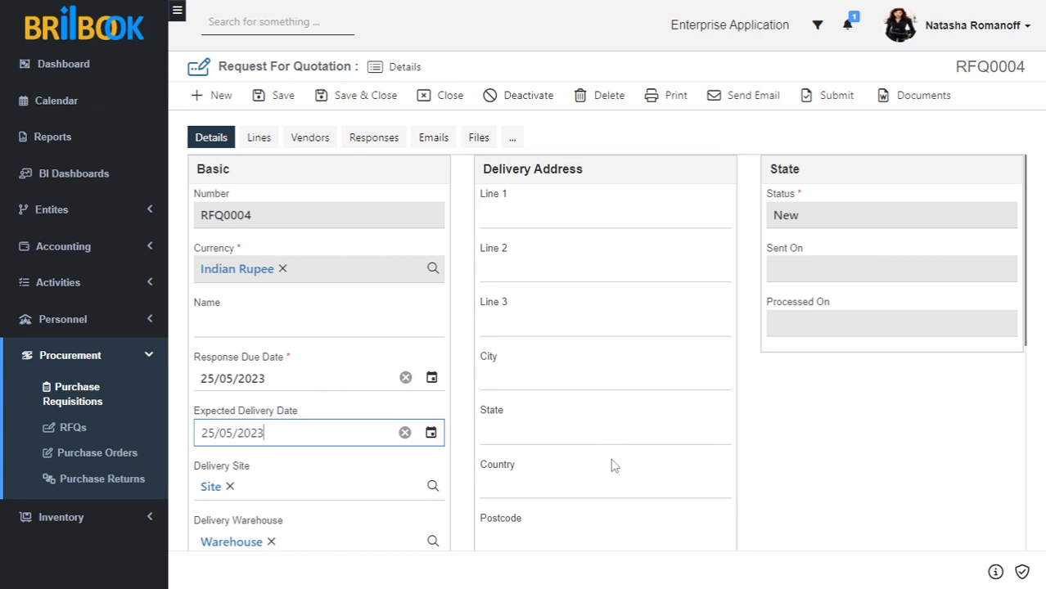
- Enter the plot number in line 1 of the RFQ's delivery address
left_click(495, 214)
type("Plot")
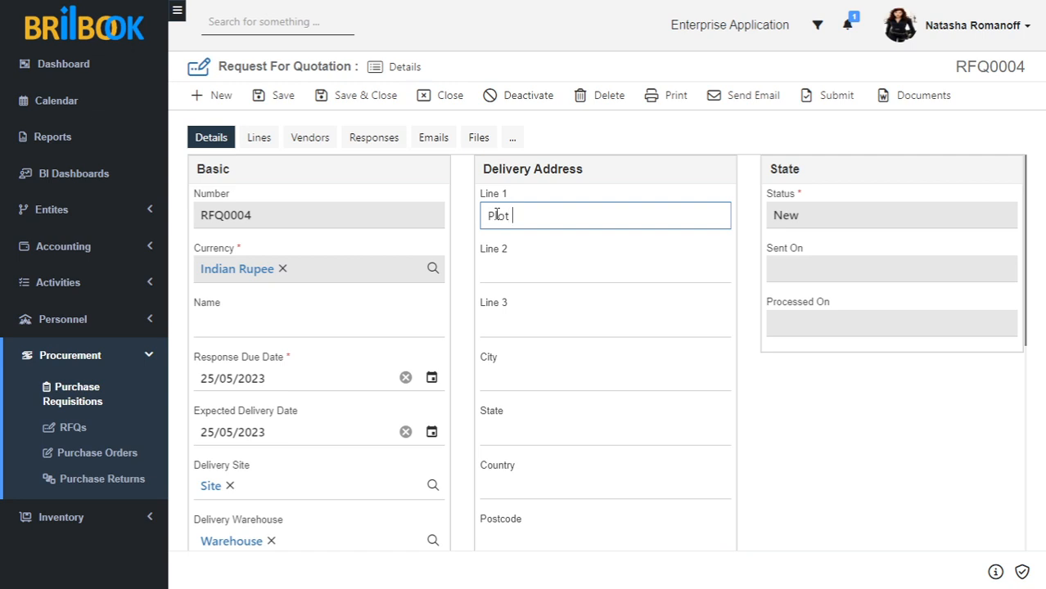
type(" No.24")
key("Tab")
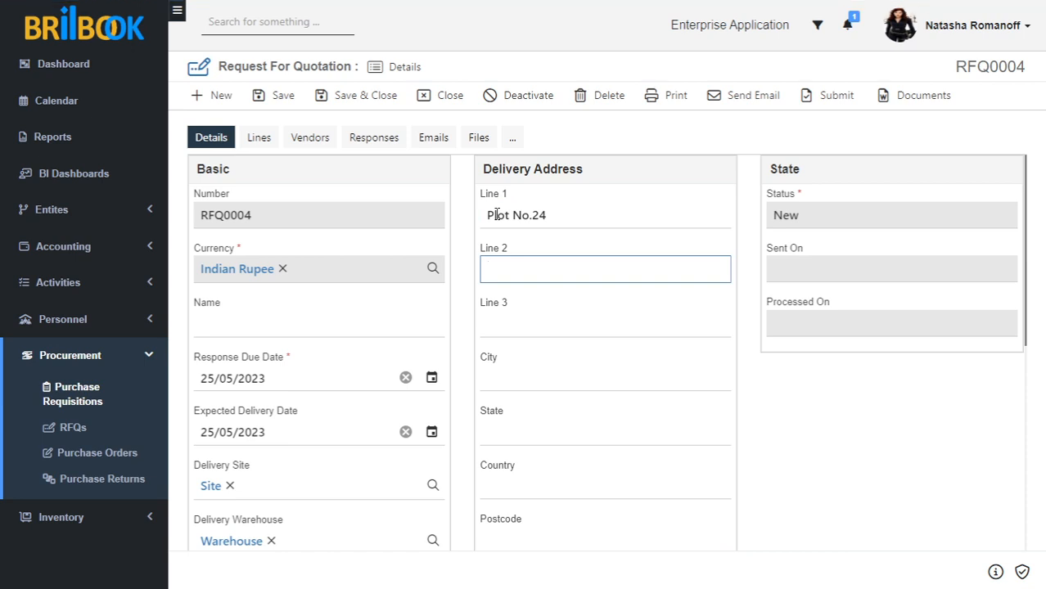
- Enter the industrial park's name in line 2 of the delivery address and leave line 3 empty
type("BMk")
key("BackSpace")
type("K industrial")
key("BackSpace")
key("BackSpace")
key("BackSpace")
key("BackSpace")
key("BackSpace")
key("BackSpace")
key("BackSpace")
key("BackSpace")
key("BackSpace")
key("BackSpace")
key("BackSpace")
type("Industrial")
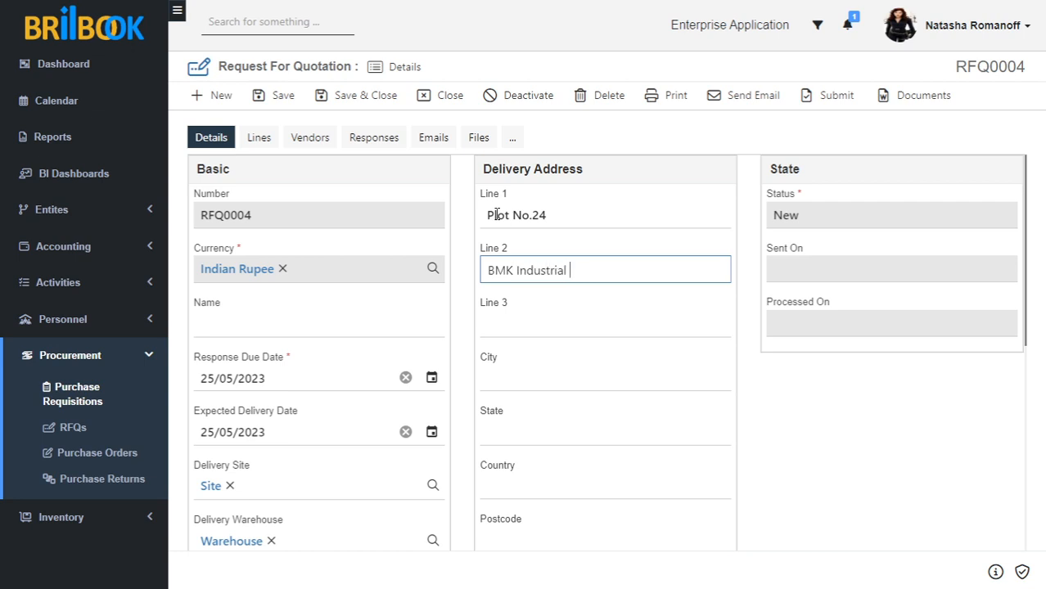
type(" Park")
key("Tab")
key("Tab")
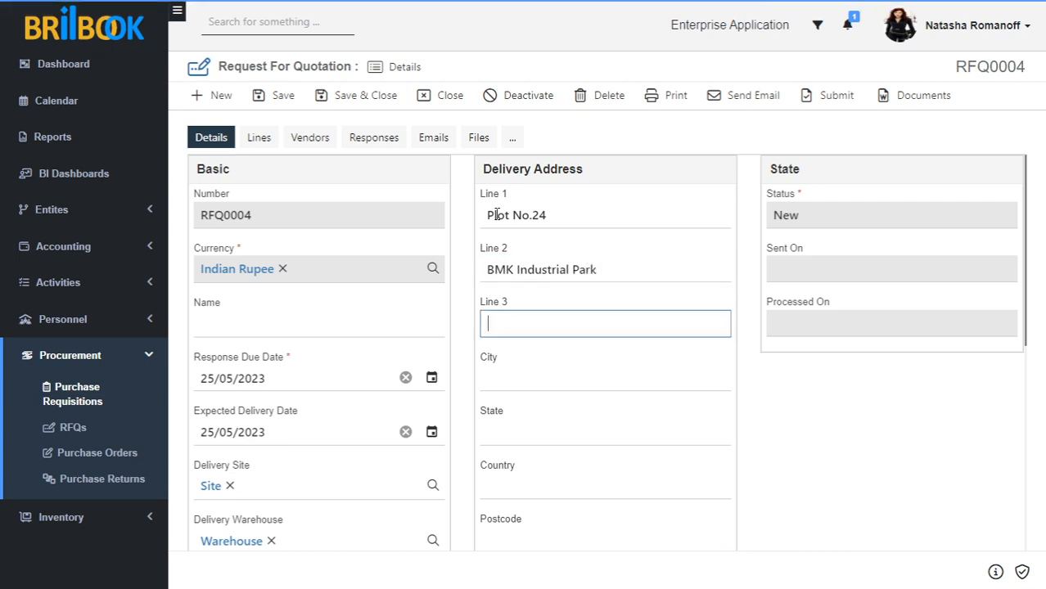
- Fill in the city, state and country of the RFQ's delivery address
type("Th")
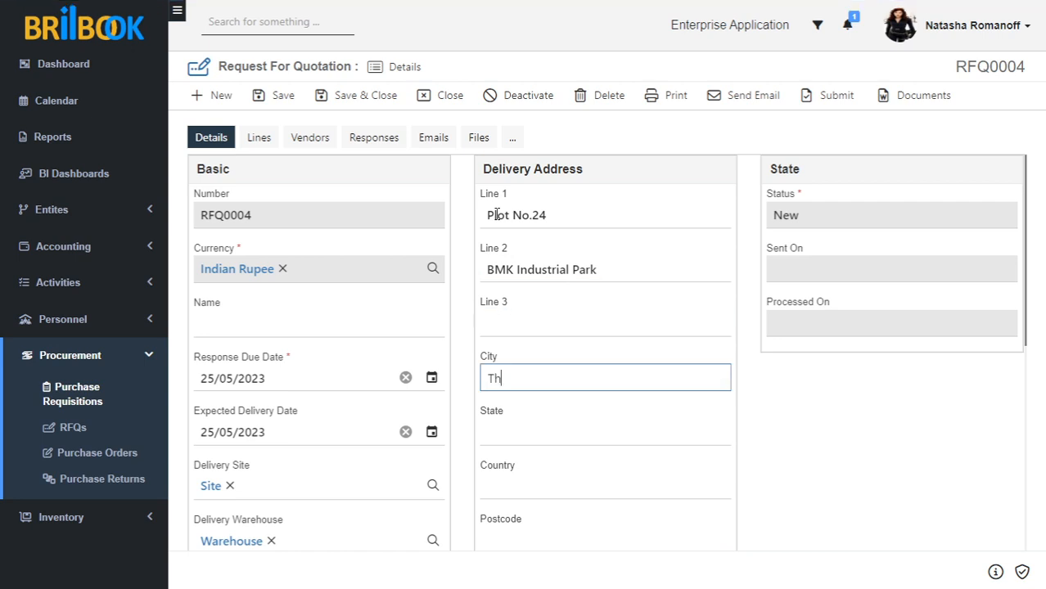
type("ir")
key("BackSpace")
key("BackSpace")
type("ane")
key("Tab")
type("Ma")
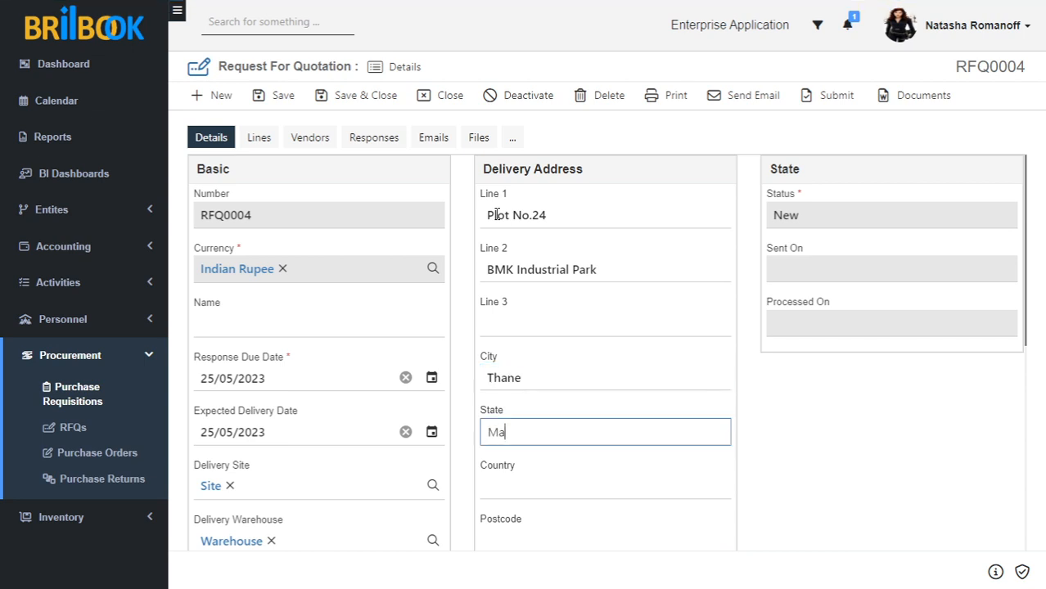
type("harashtra")
key("Tab")
type("India")
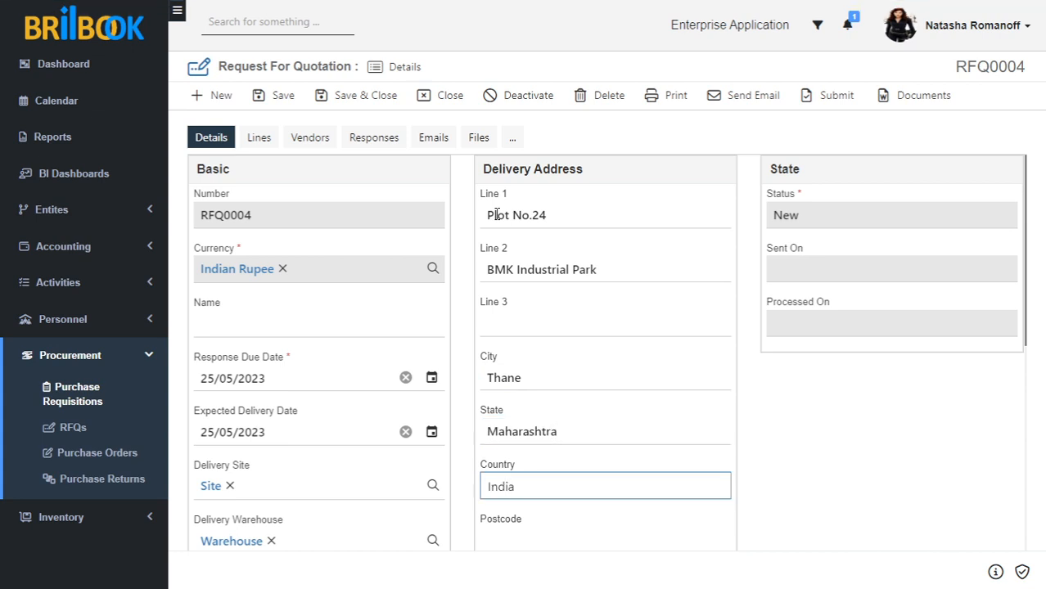
- Enter the delivery address's postcode and save the RFQ, declining the browser's offer to store the address
key("Tab")
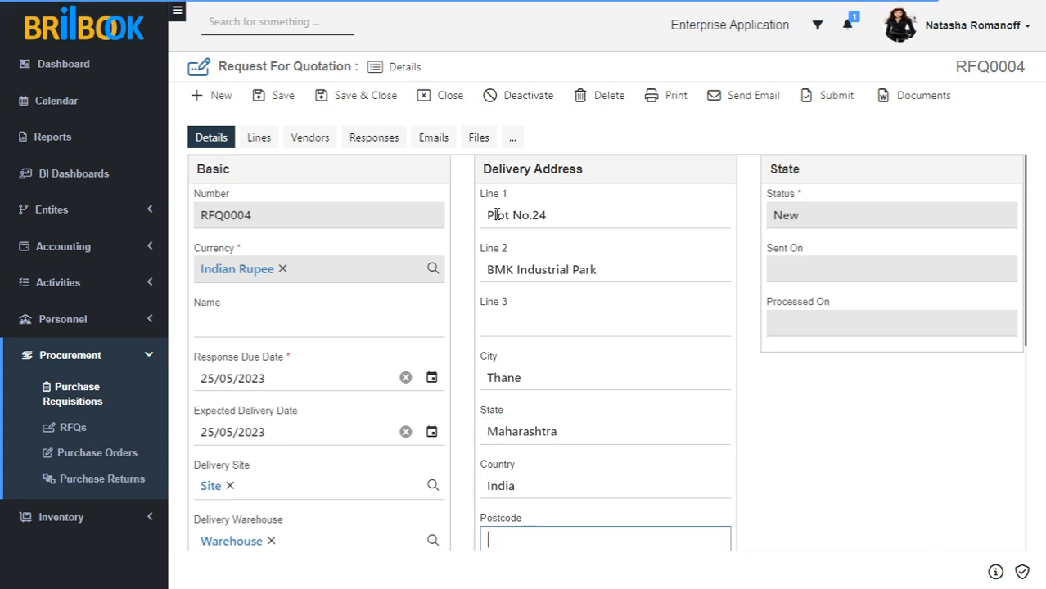
type("421")
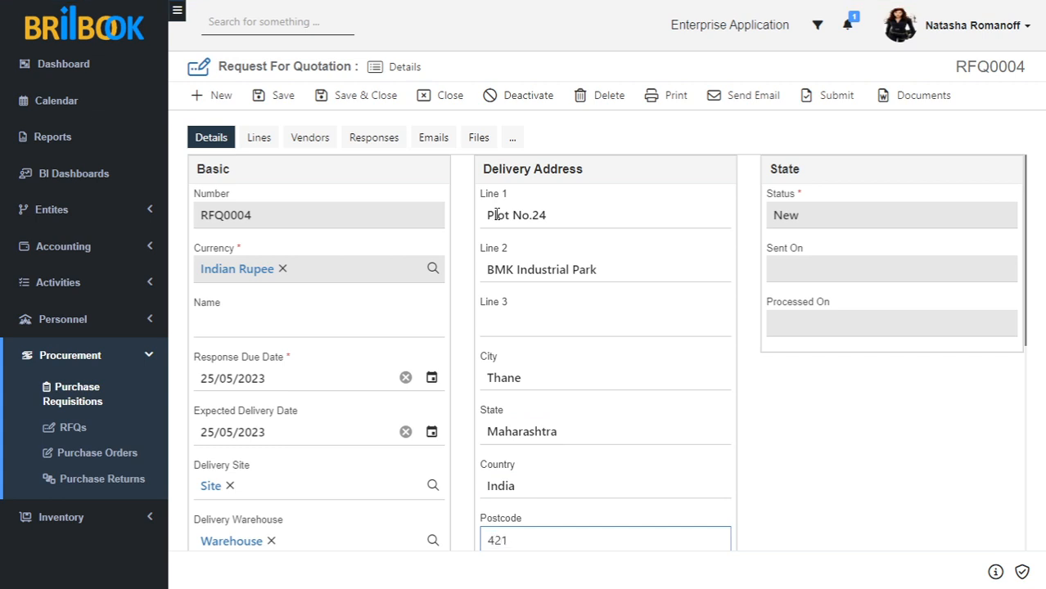
type("001")
left_click(282, 96)
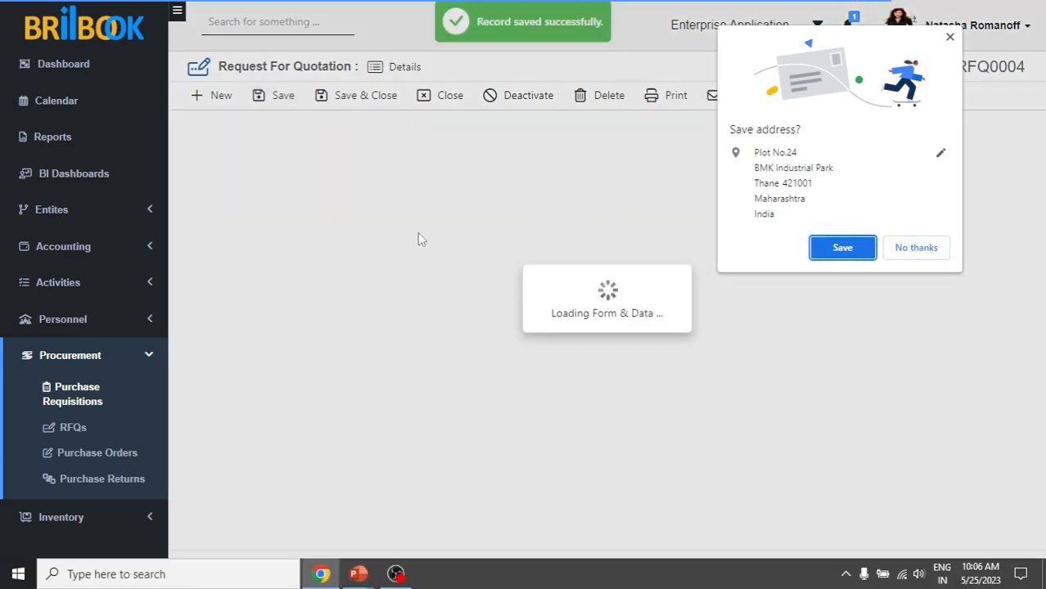
left_click(911, 246)
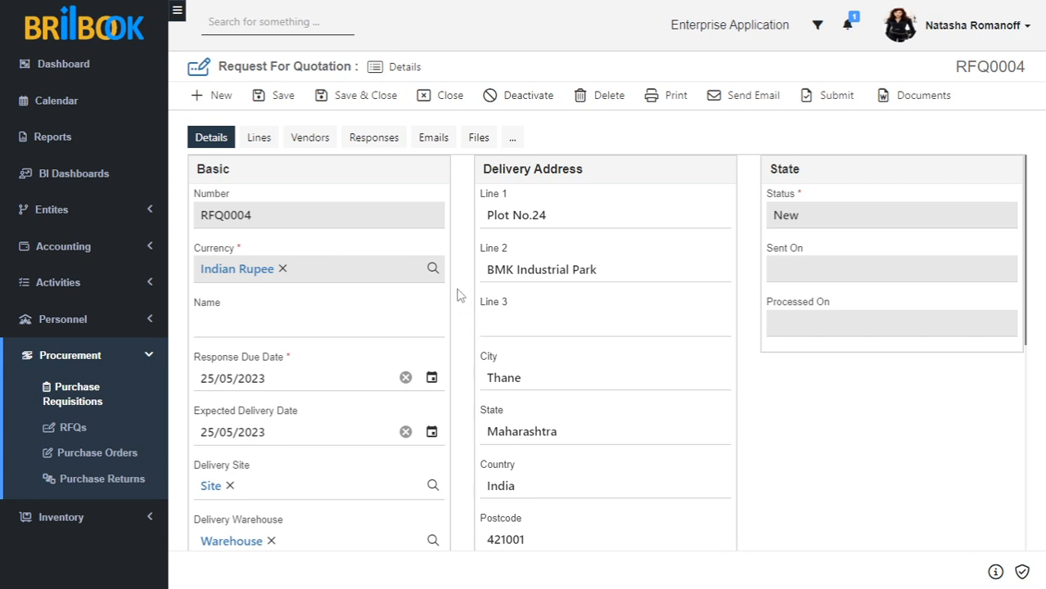
- Add the vendors Allied Suplliers Ltd., Atlas Manufacturing Ltd. and Winters Supply Co. Ltd. to the RFQ and submit it
left_click(302, 141)
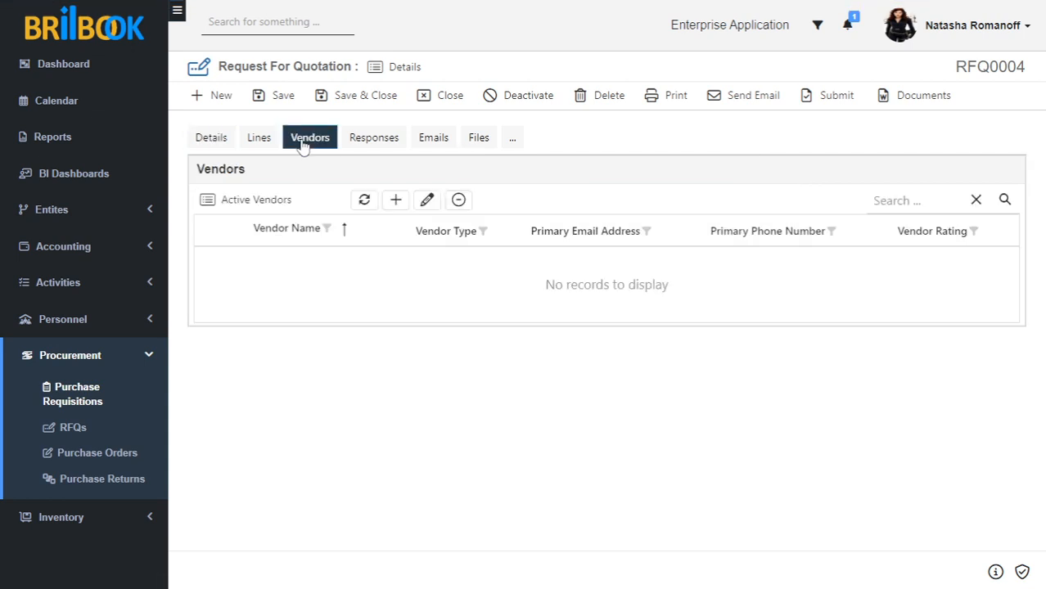
left_click(427, 201)
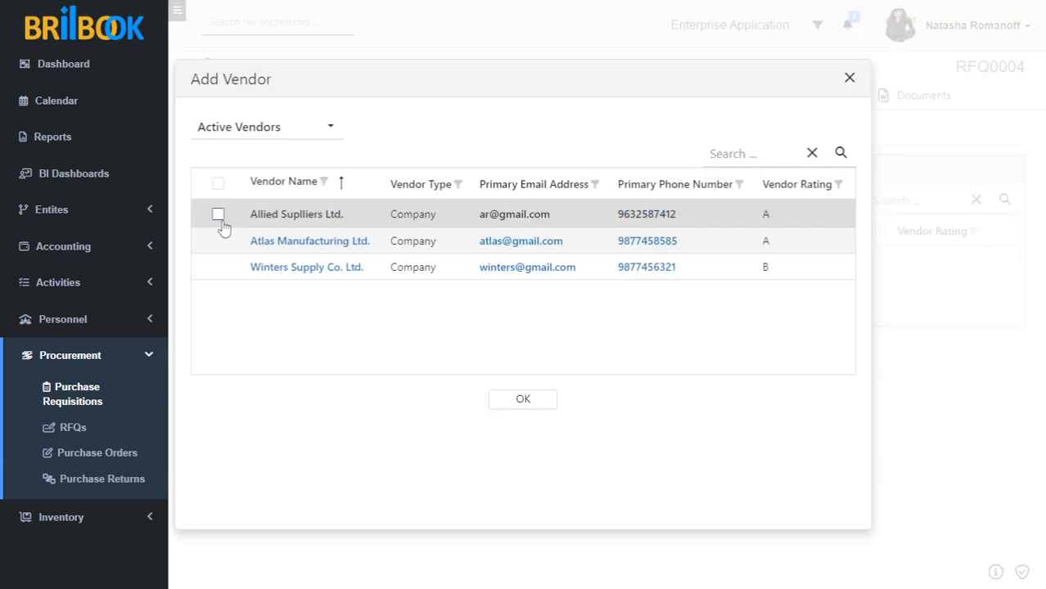
left_click(218, 217)
left_click(218, 240)
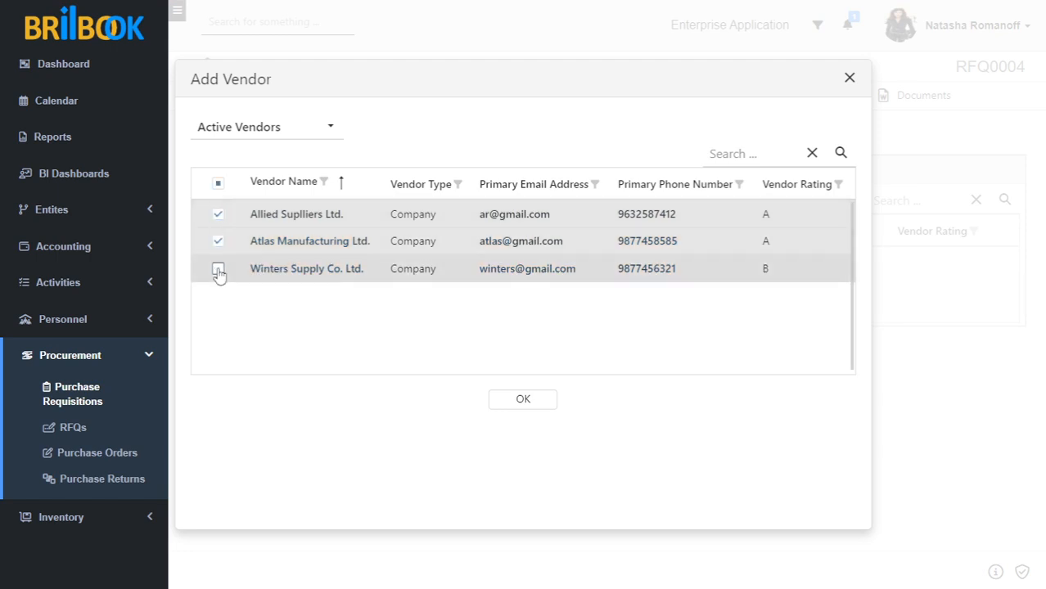
left_click(218, 269)
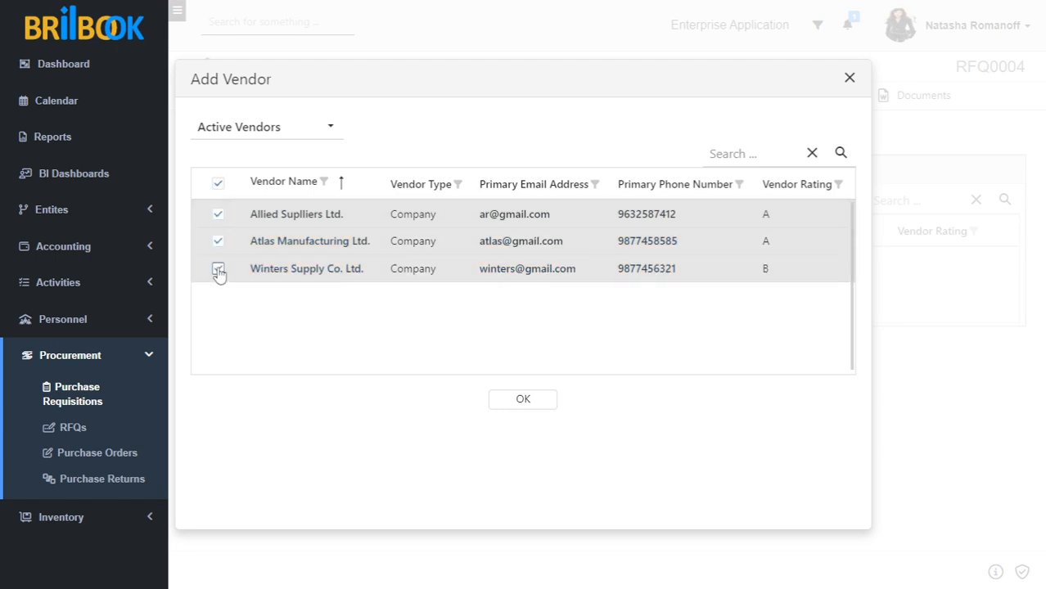
left_click(538, 399)
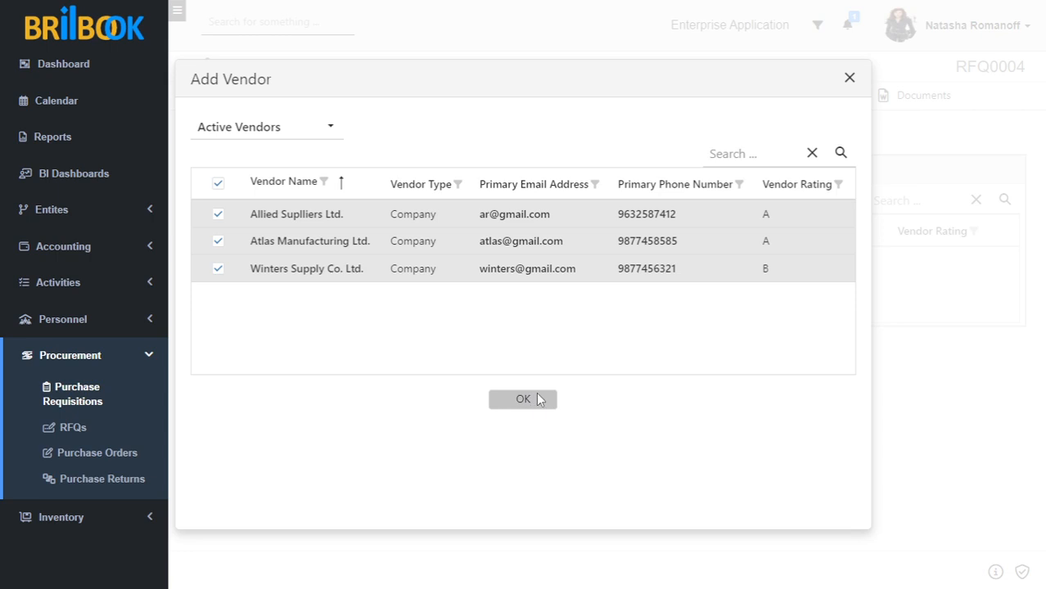
left_click(537, 399)
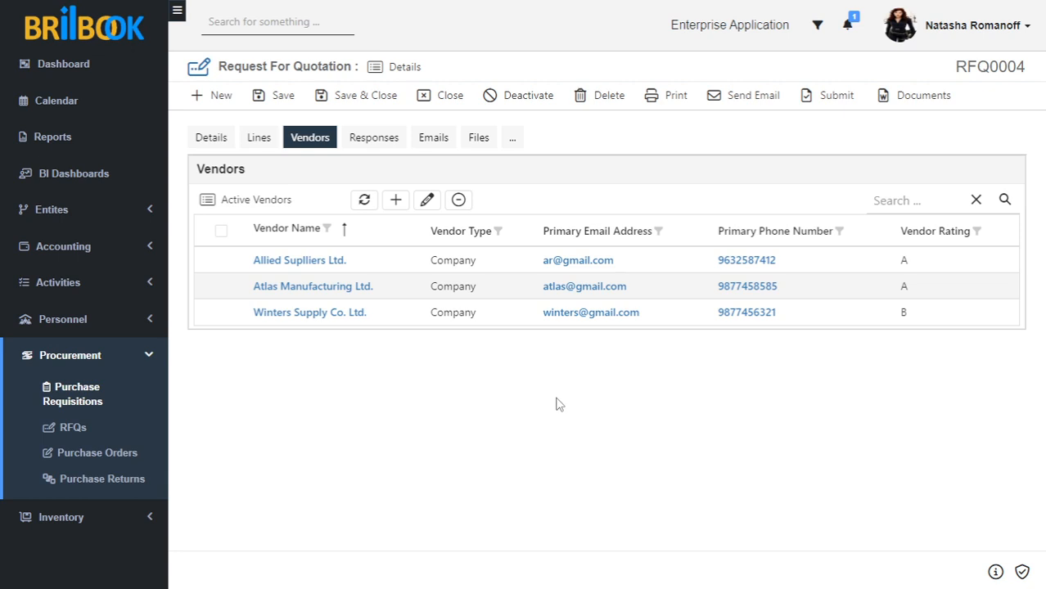
left_click(850, 98)
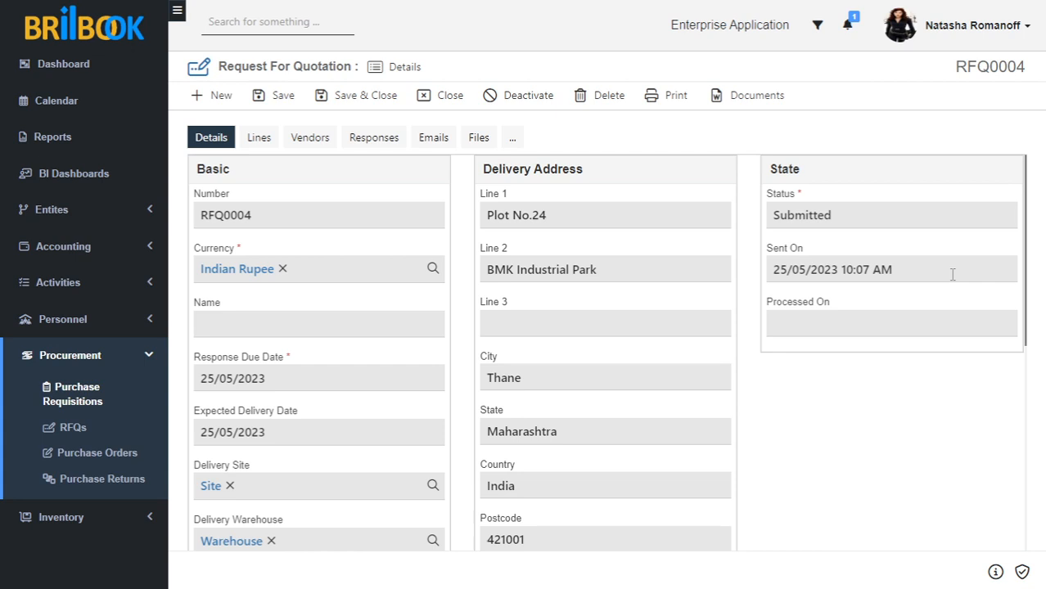
- Open the RFQ response from Allied Suplliers Ltd. and set its status to Responded
left_click(372, 141)
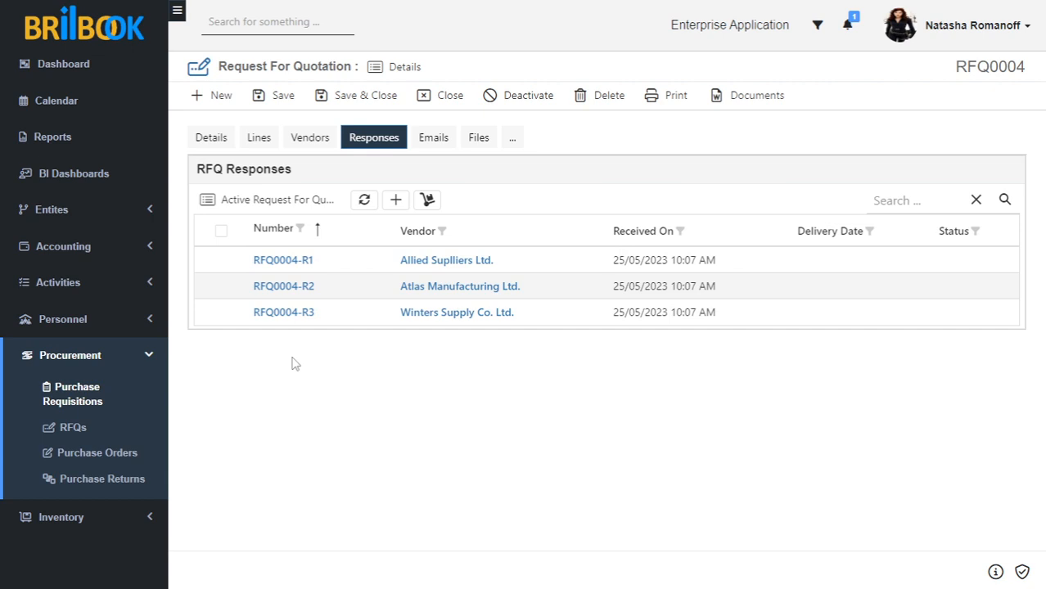
left_click(290, 261)
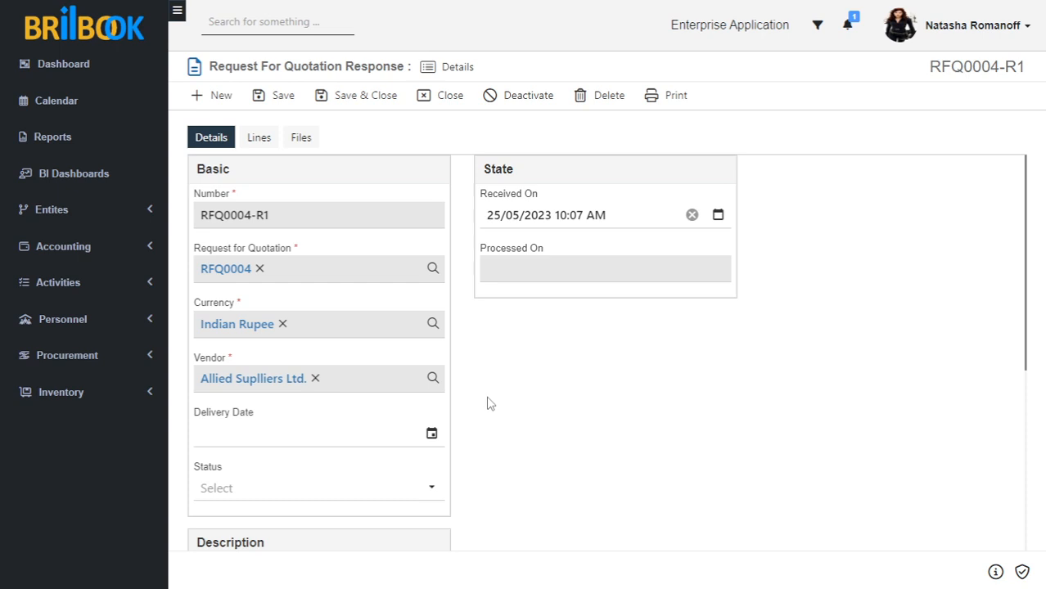
left_click(393, 494)
left_click(275, 519)
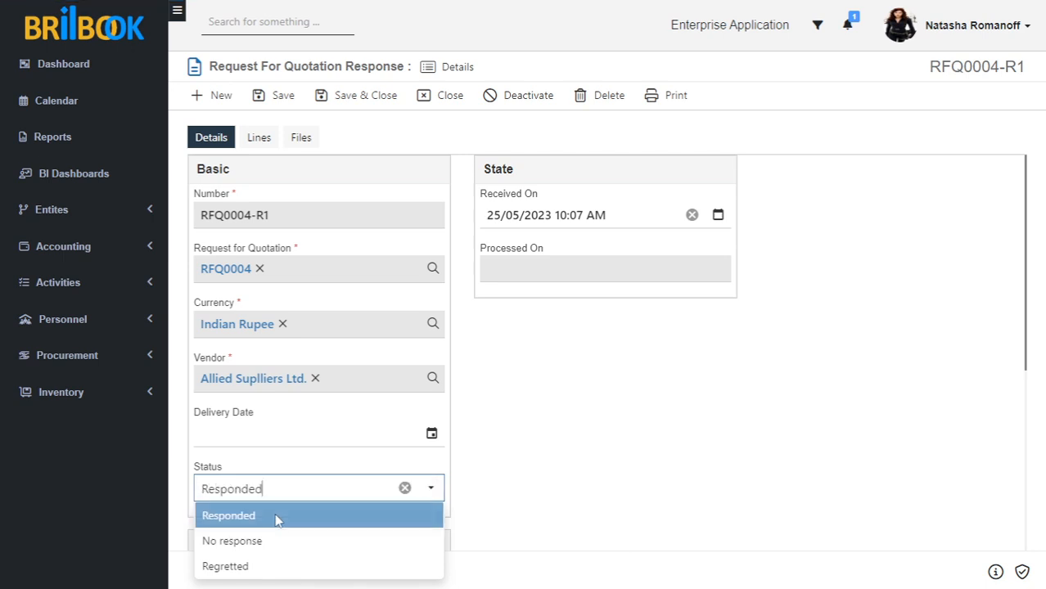
- Set the delivery date of the Allied Suplliers Ltd. response to 25/05/2023 and save the response
left_click(429, 435)
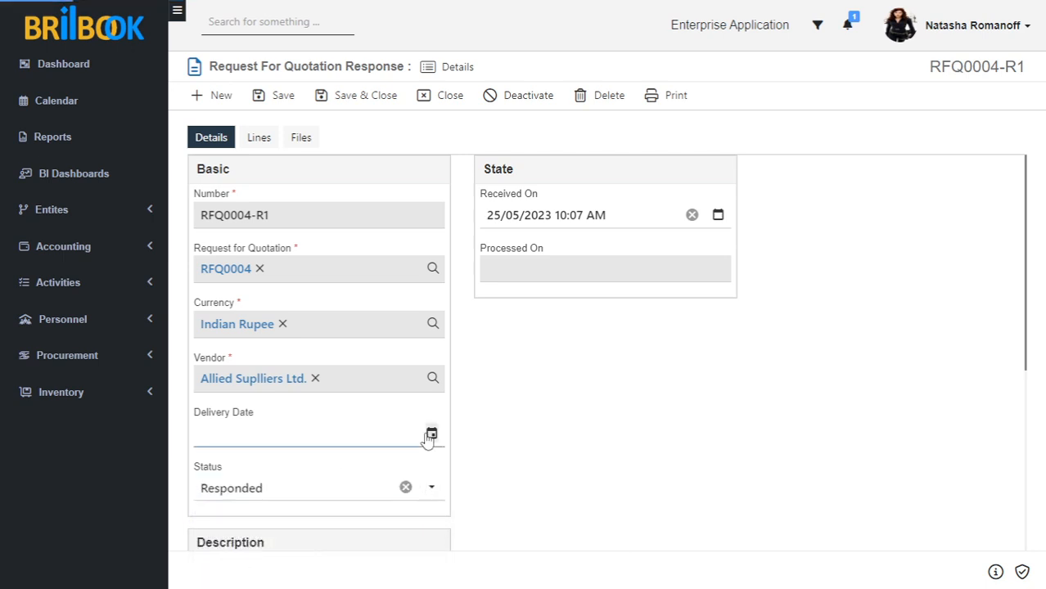
left_click(352, 344)
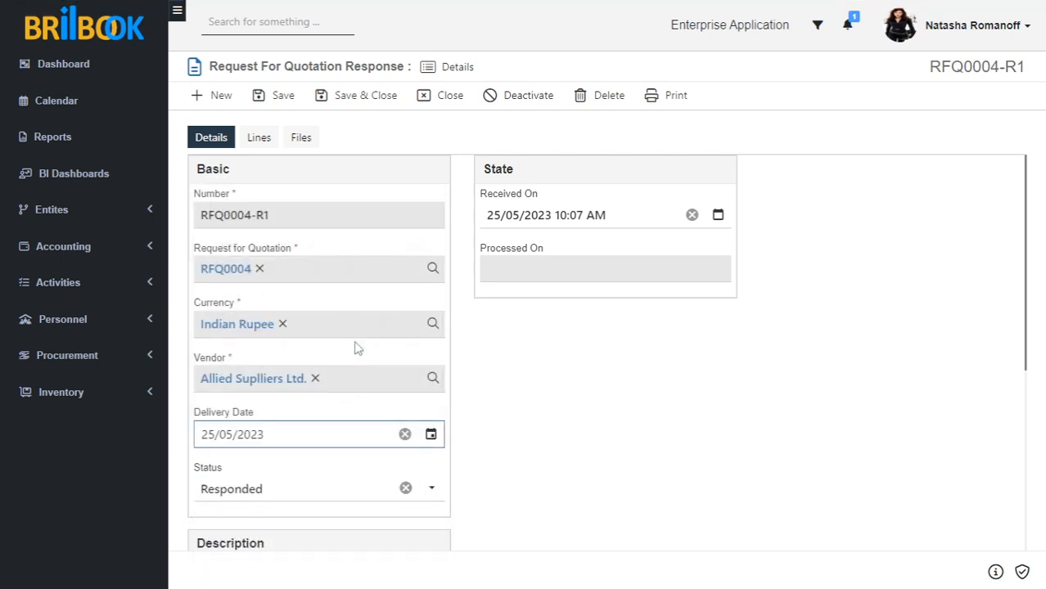
left_click(273, 98)
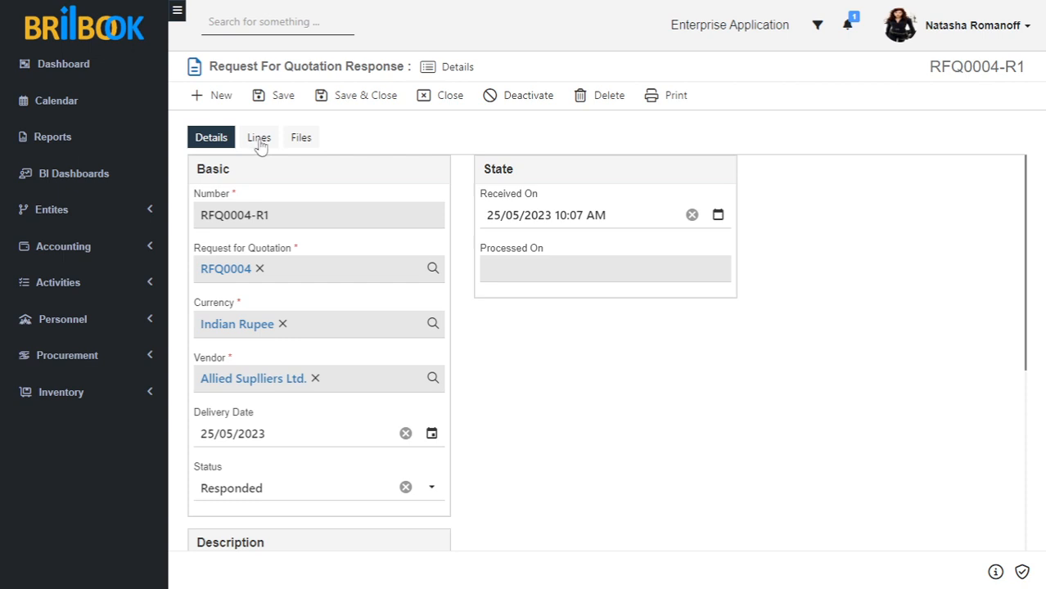
- Open the response's Actuator line and set its weight per unit to 10 kg and rate per weight to ₹ 32
left_click(259, 141)
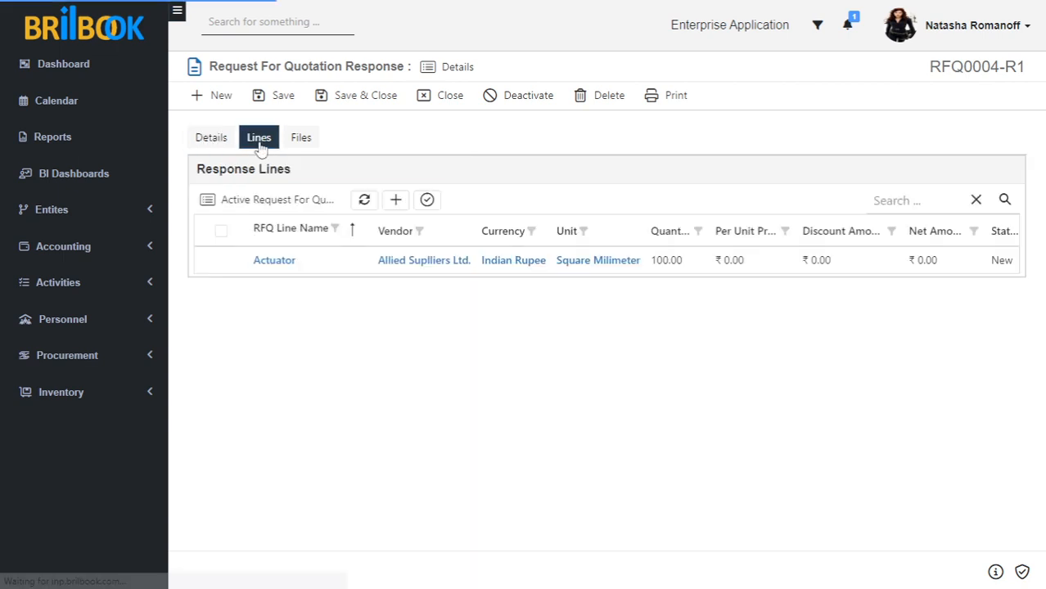
left_click(273, 260)
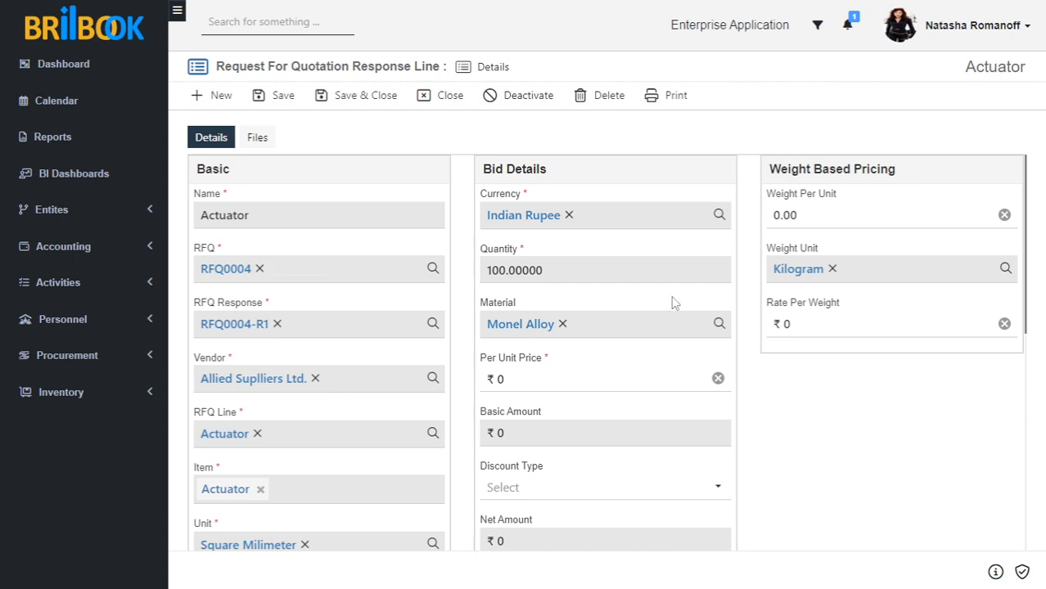
left_click(797, 325)
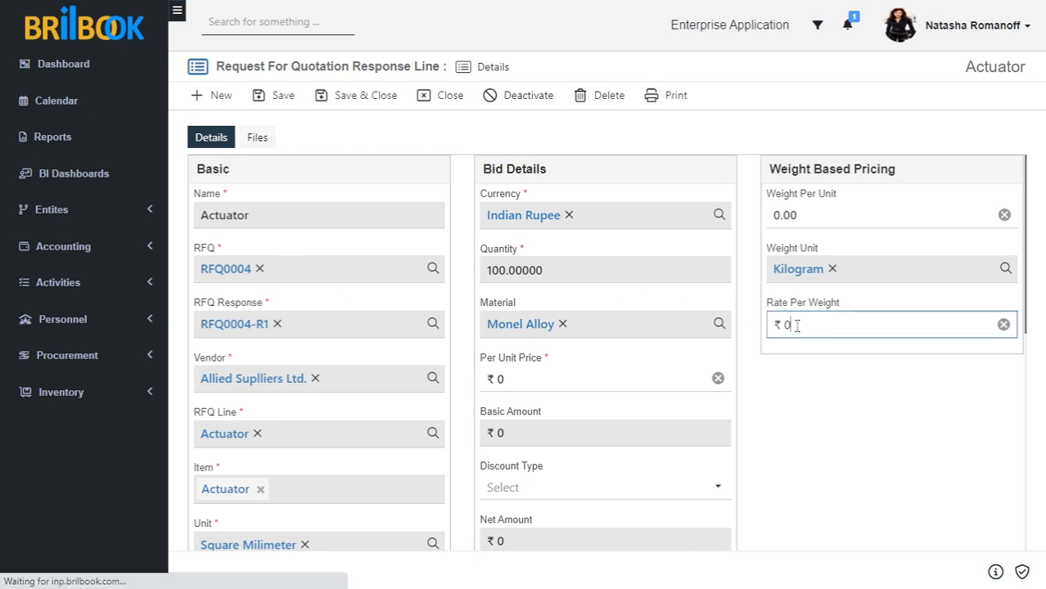
left_click(782, 215)
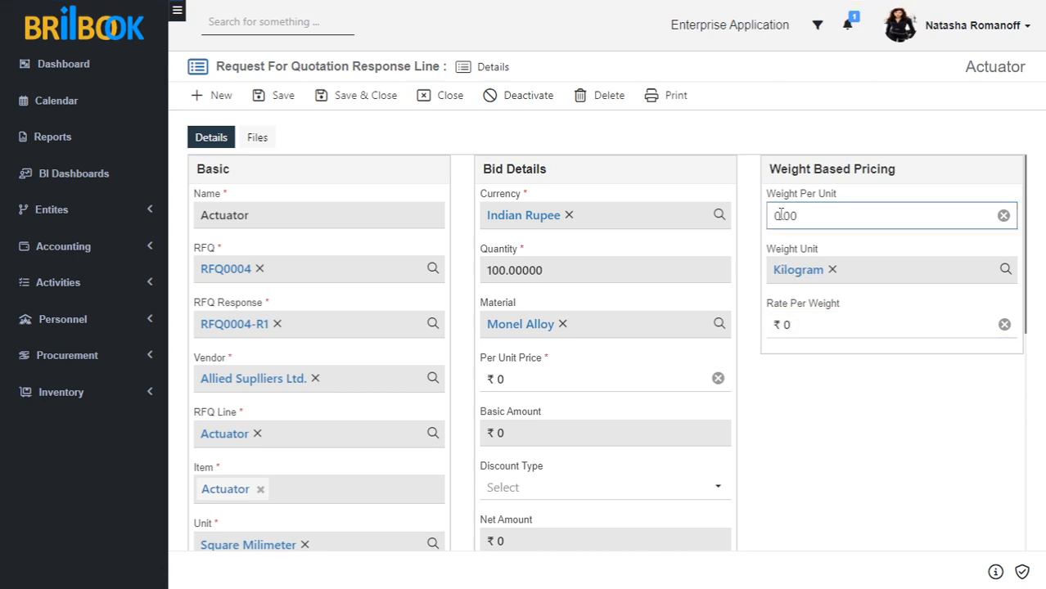
type("1")
left_click(793, 323)
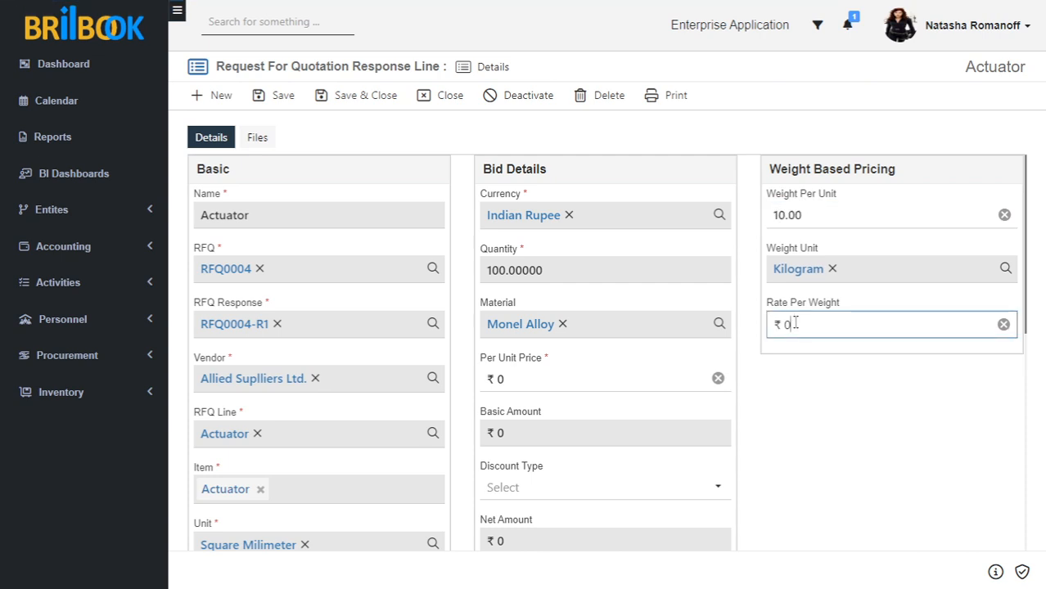
type("32")
left_click(810, 435)
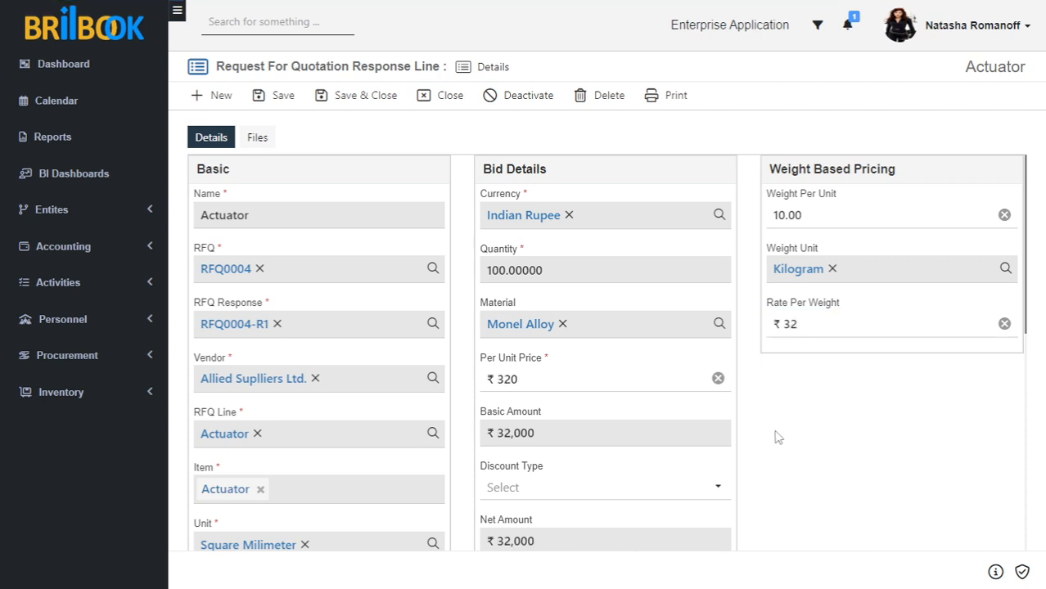
- Try the discount types Percentage and Amount on the Actuator line's bid details
scroll(776, 436, "down", 2)
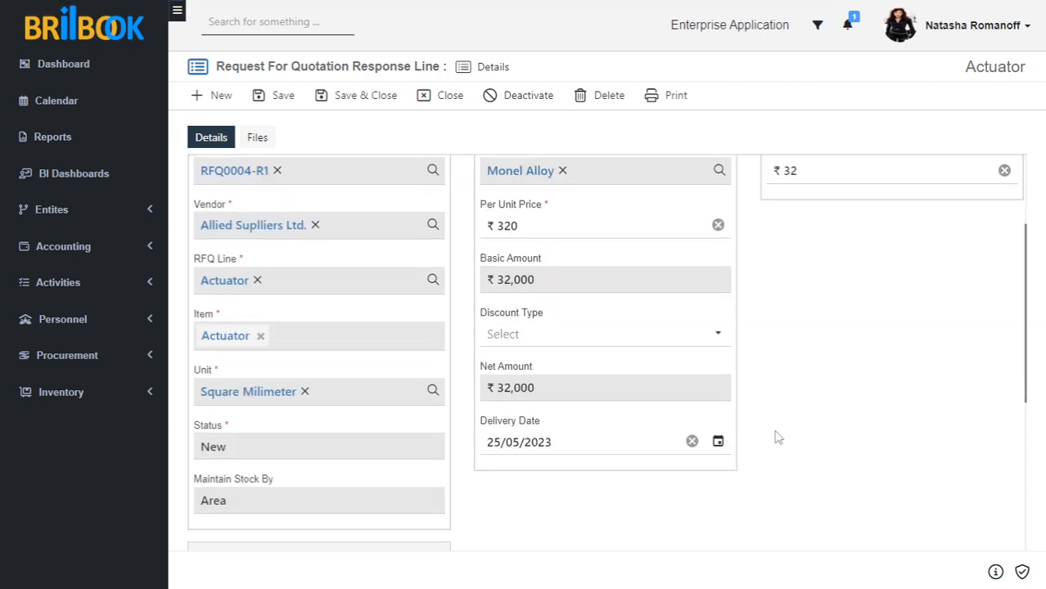
left_click(634, 347)
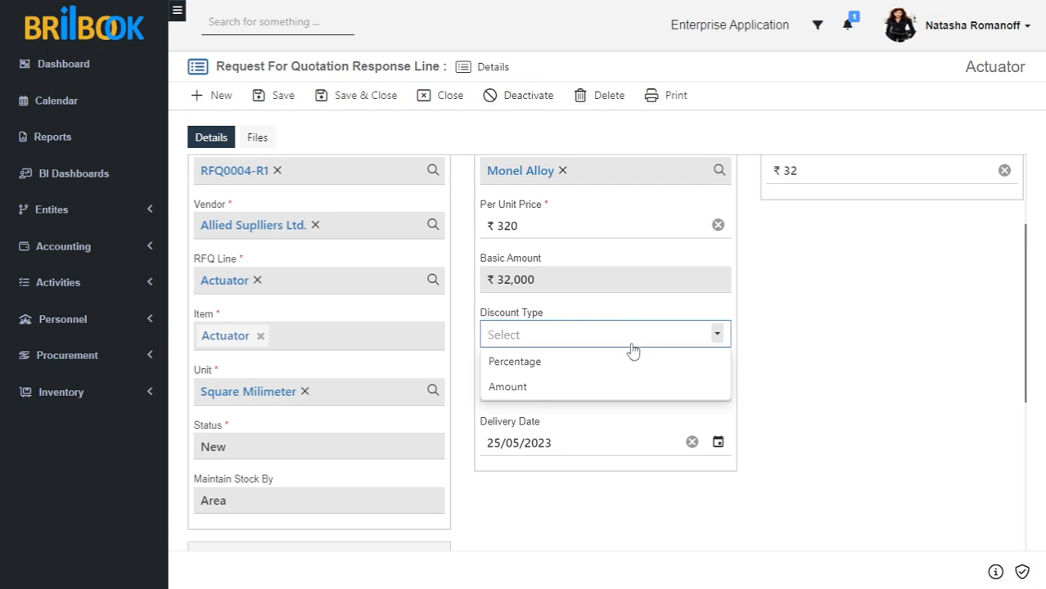
left_click(578, 368)
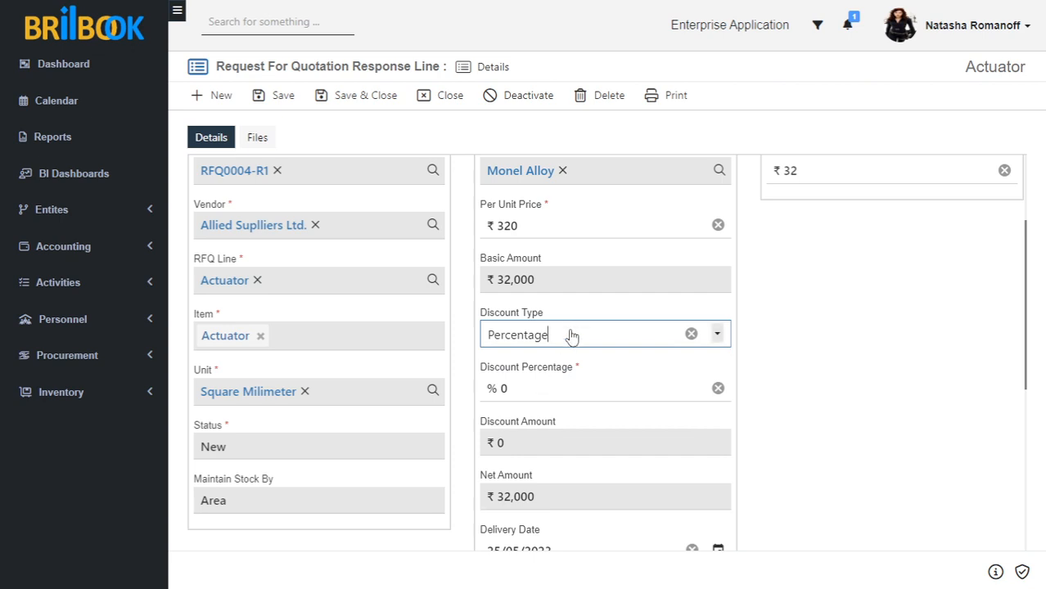
left_click(571, 334)
left_click(551, 385)
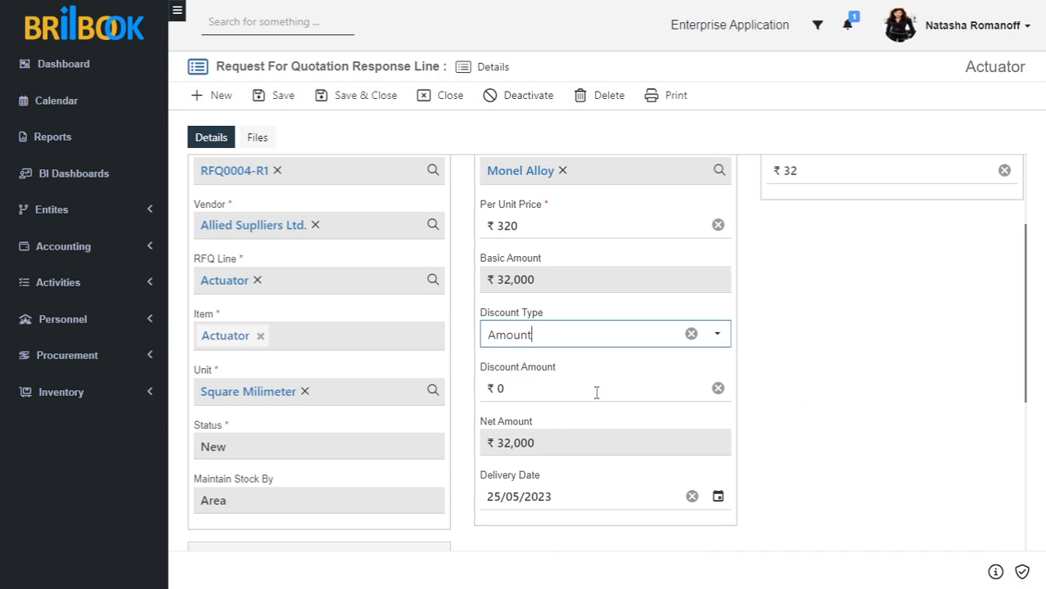
- Give the Actuator line a Percentage discount of 10, then save and close the line
left_click(562, 341)
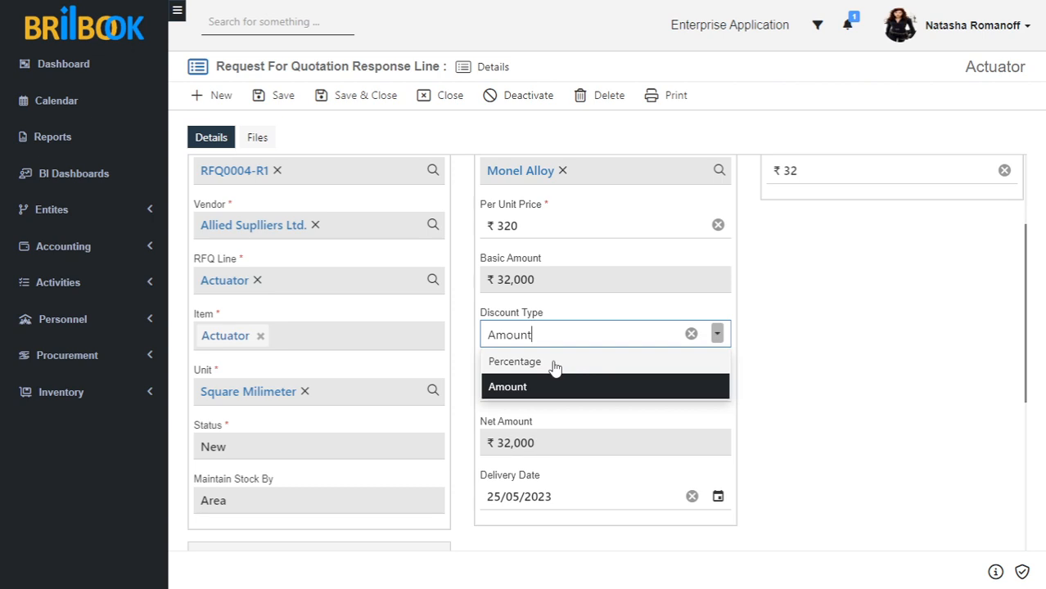
left_click(554, 364)
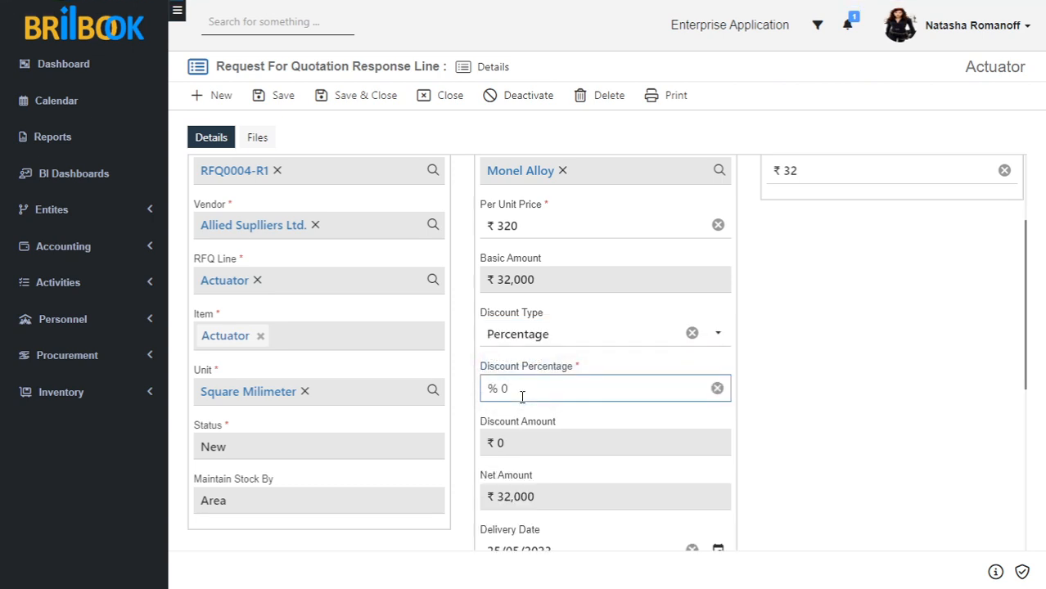
type("10")
left_click(864, 322)
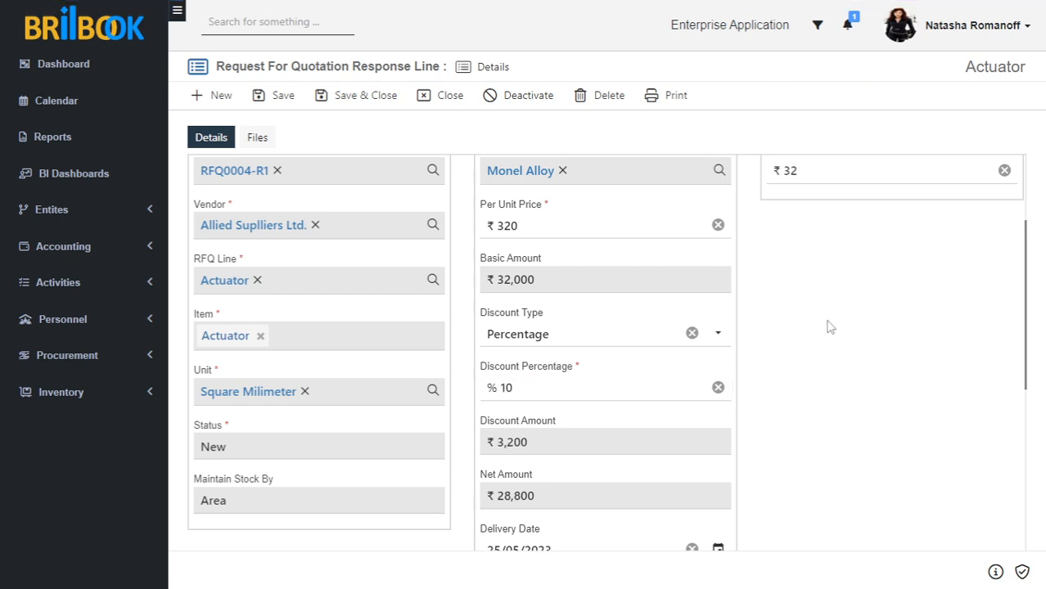
scroll(830, 328, "up", 1)
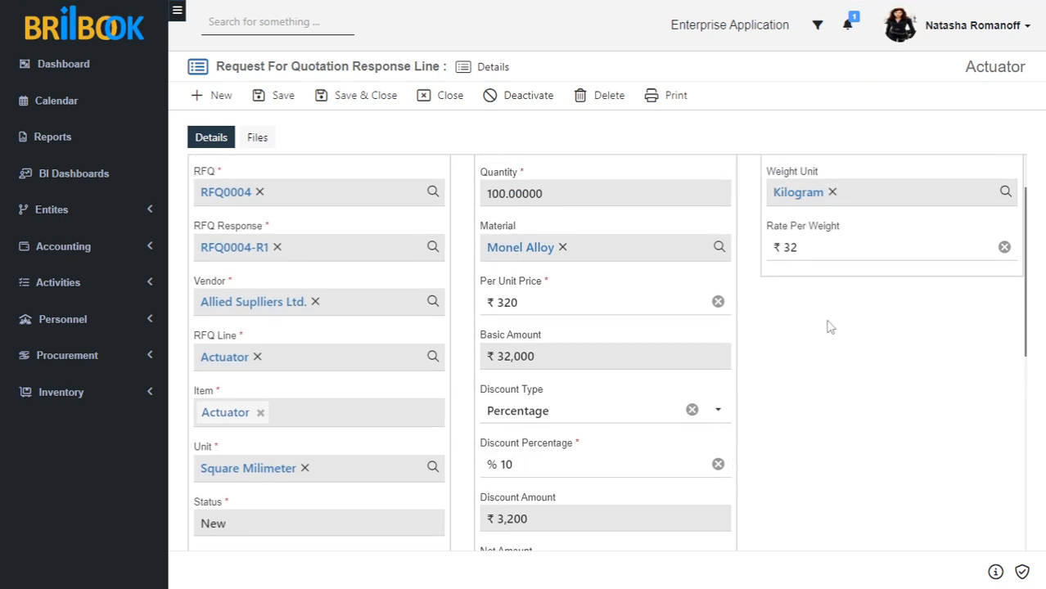
scroll(830, 327, "up", 1)
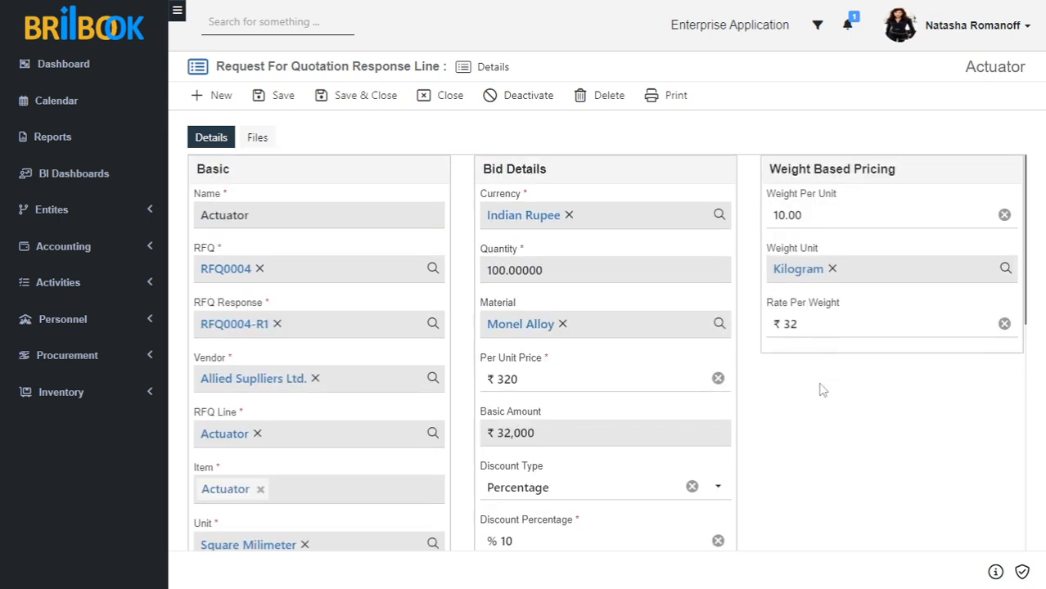
left_click(358, 104)
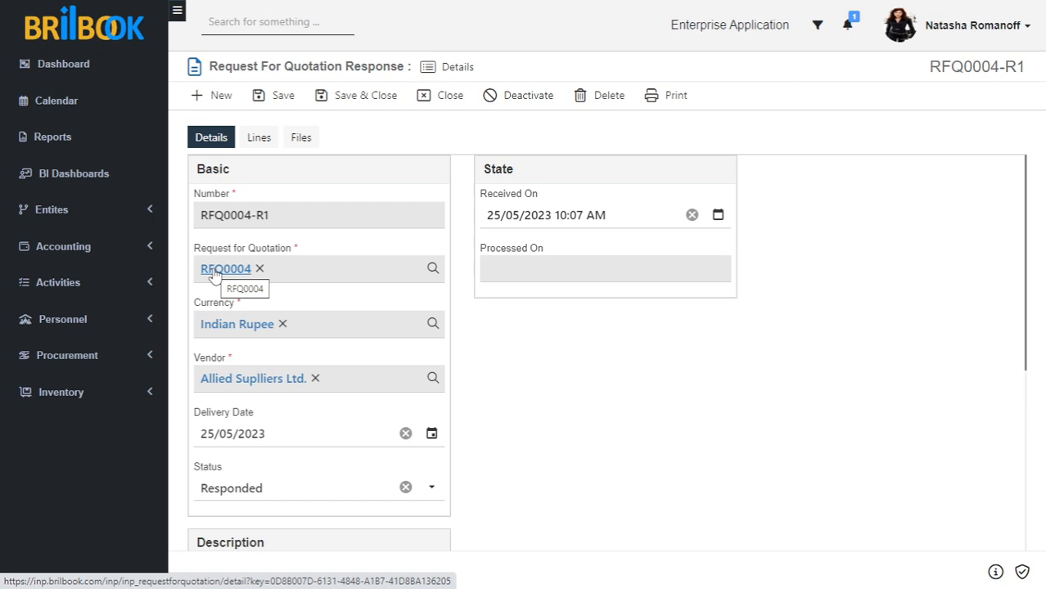
- Return to RFQ0004 and open the response from Atlas Manufacturing Ltd
left_click(215, 275)
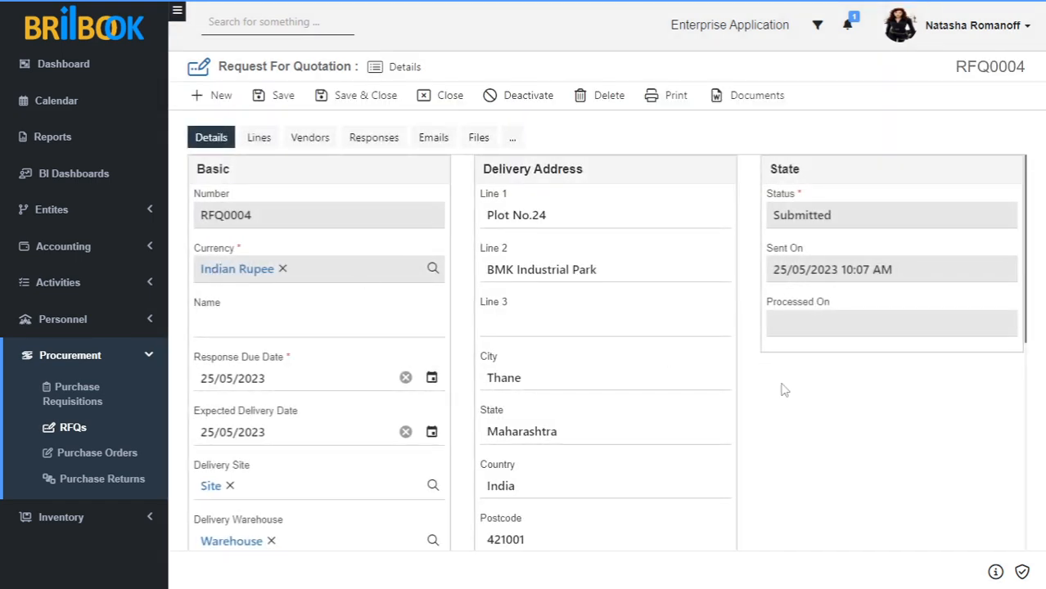
left_click(374, 140)
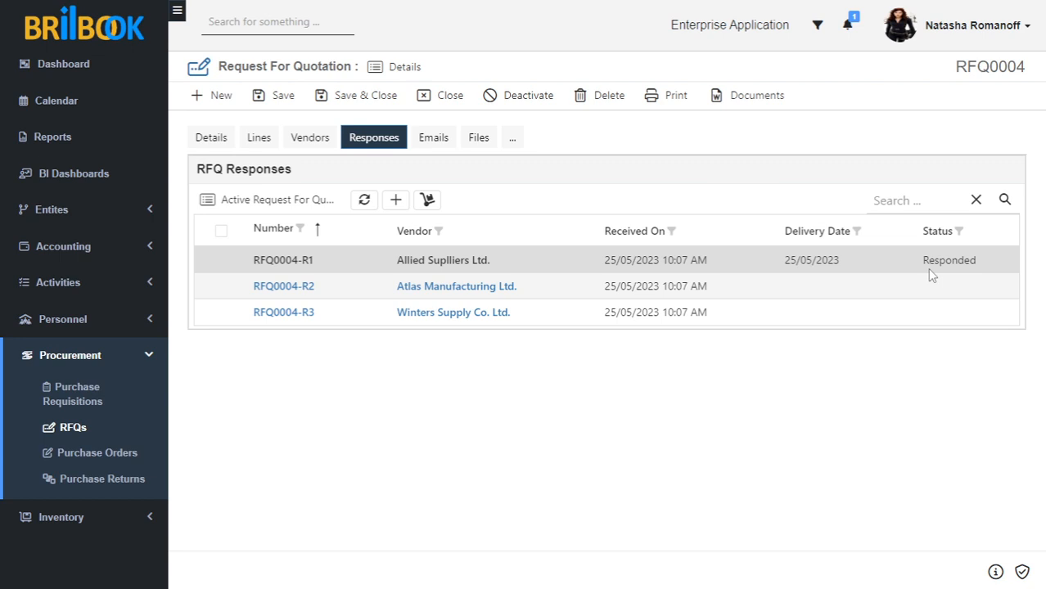
left_click(283, 287)
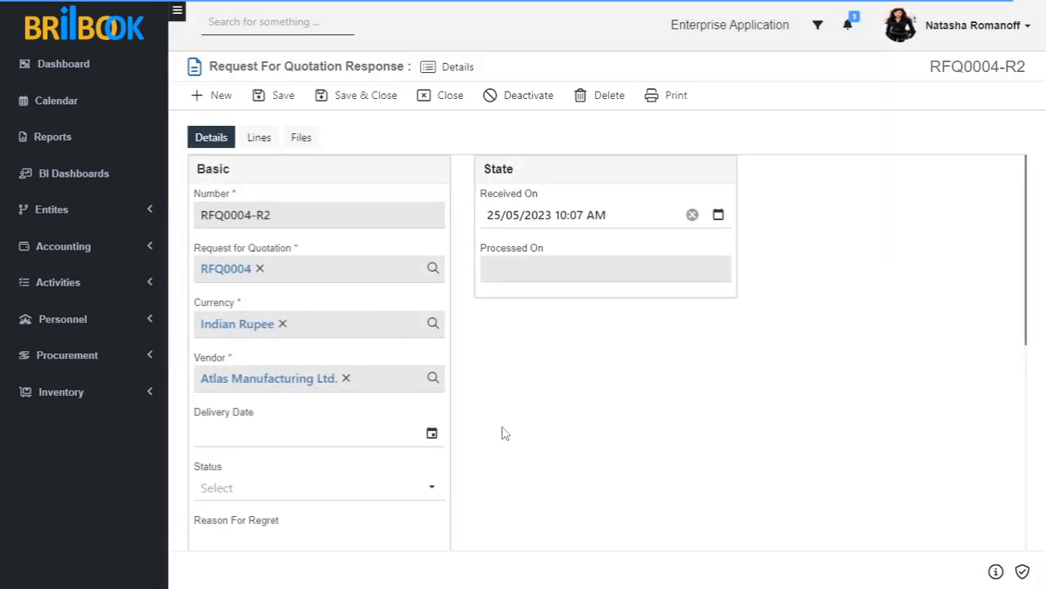
- Try the status Regretted on the Atlas Manufacturing Ltd. response and look at its reason field and response lines
scroll(275, 476, "down", 1)
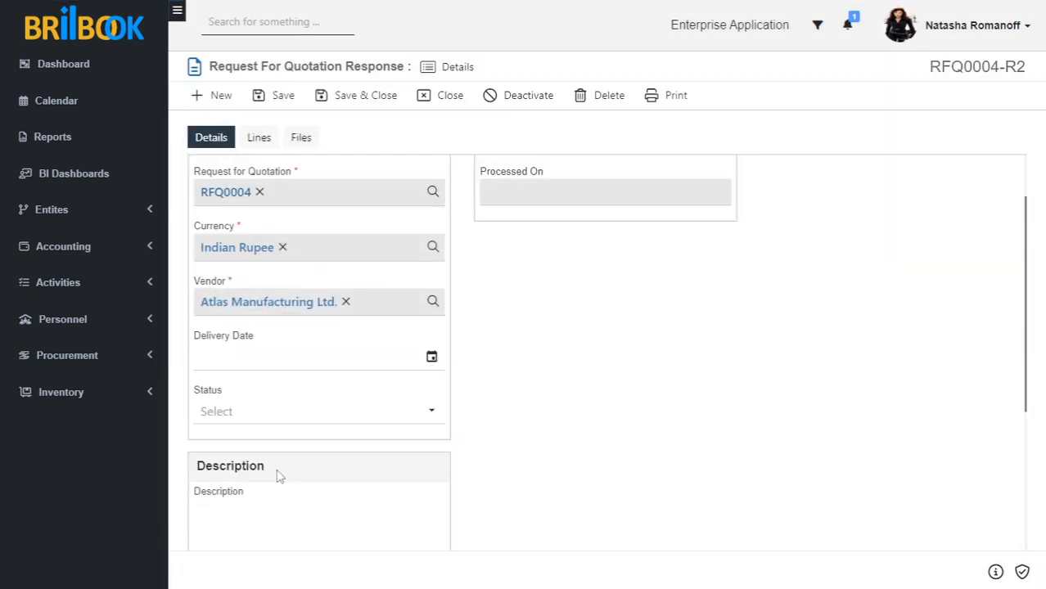
left_click(254, 417)
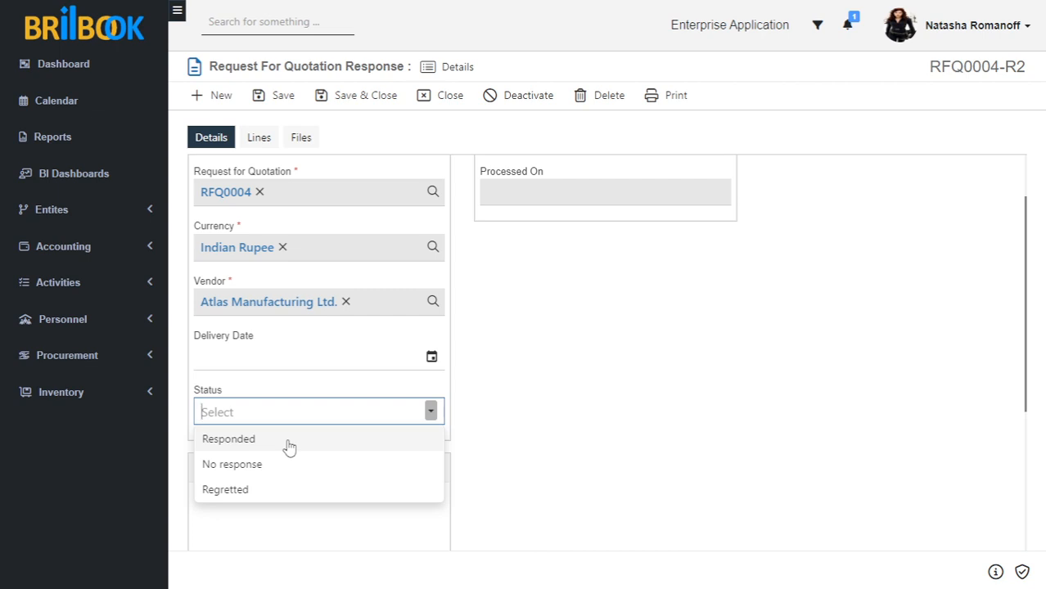
left_click(259, 499)
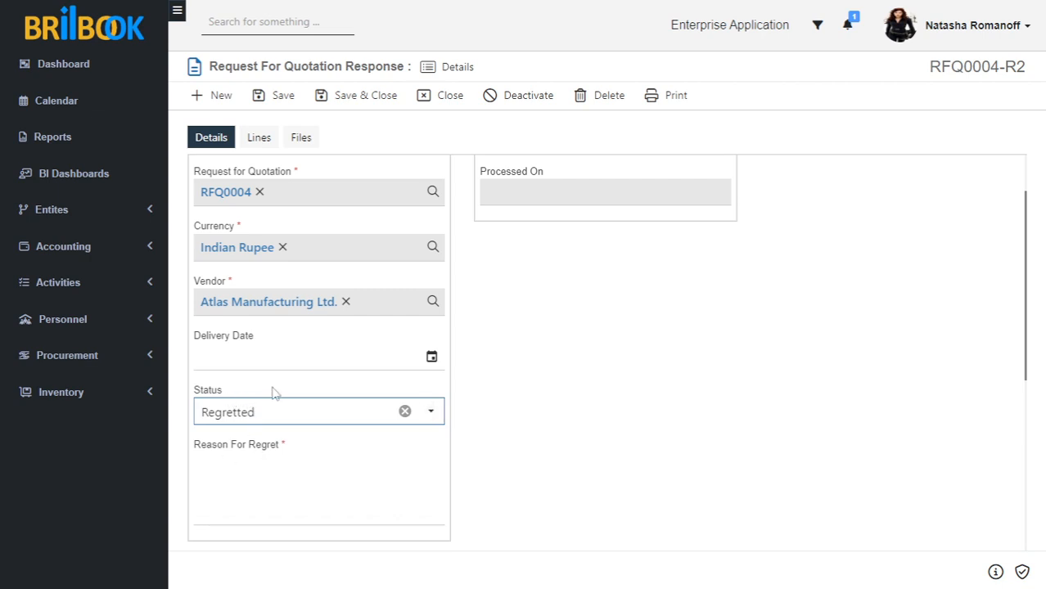
left_click(213, 465)
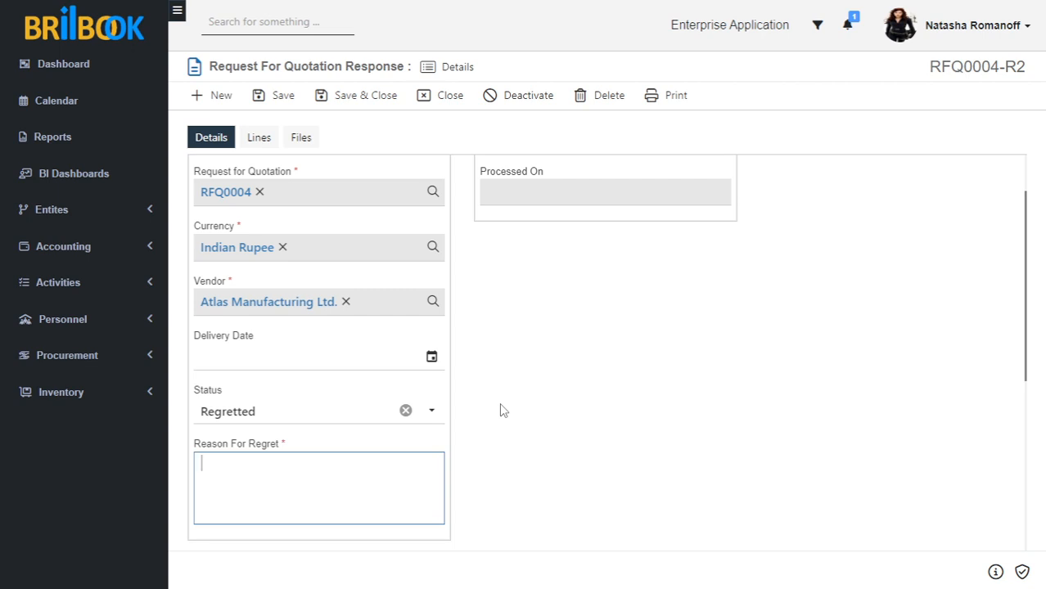
left_click(260, 139)
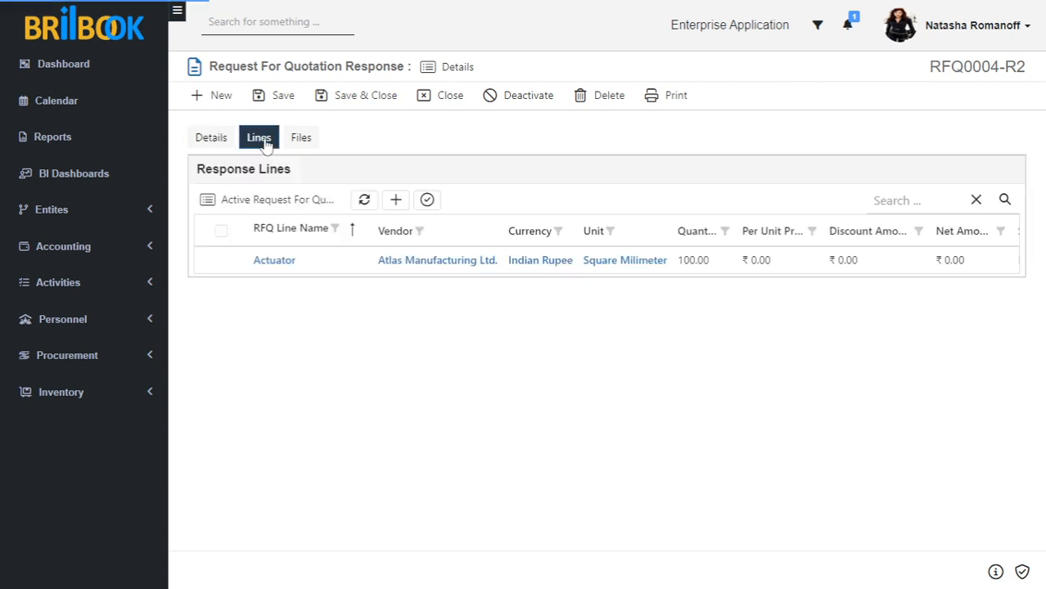
left_click(211, 141)
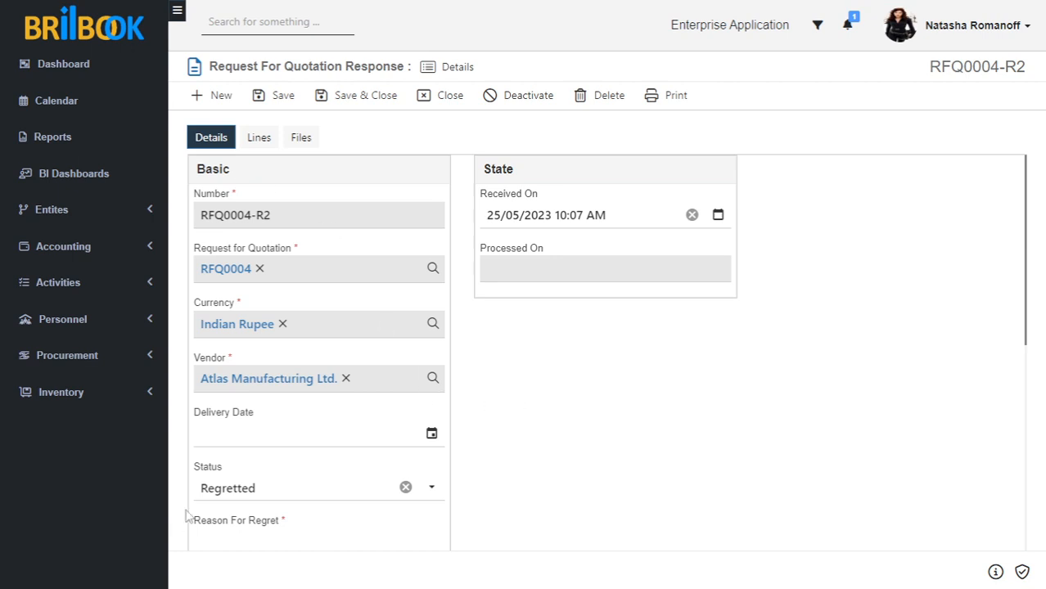
- Try the status No response on the Atlas Manufacturing Ltd. response and look at its response lines
scroll(362, 465, "down", 2)
left_click(275, 341)
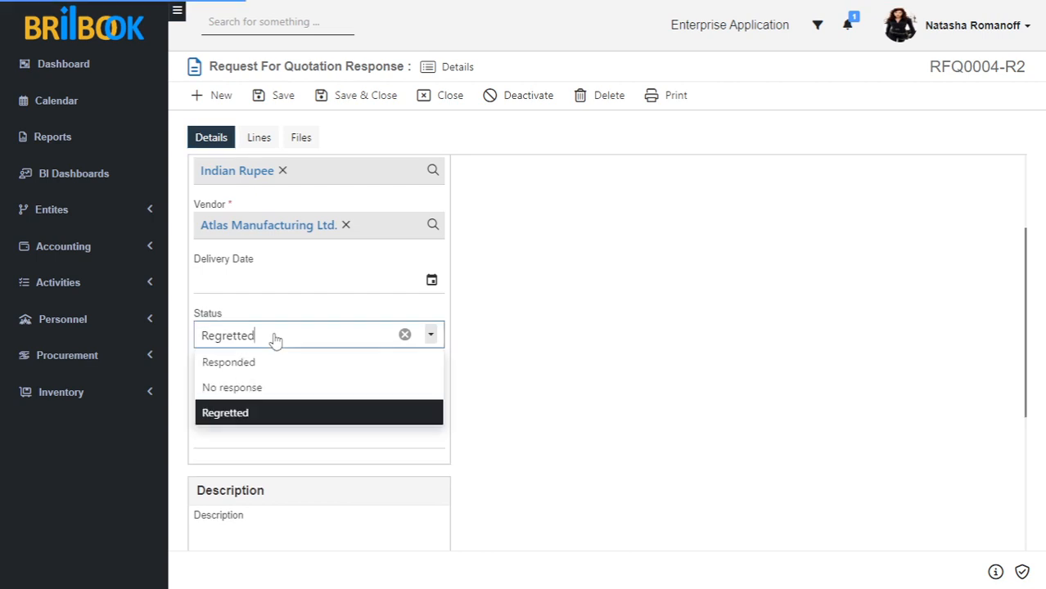
left_click(280, 394)
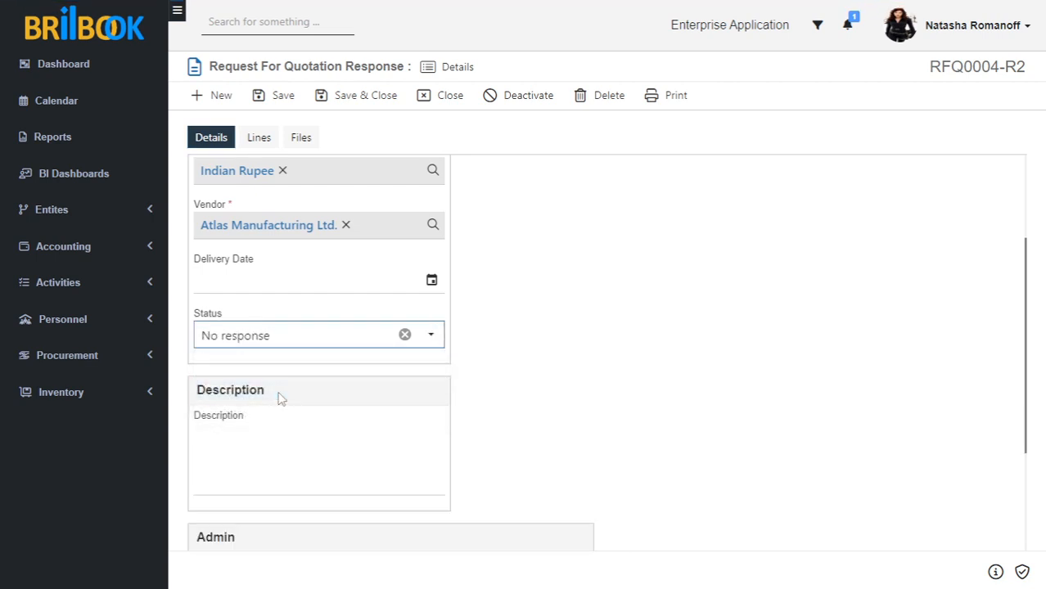
left_click(259, 148)
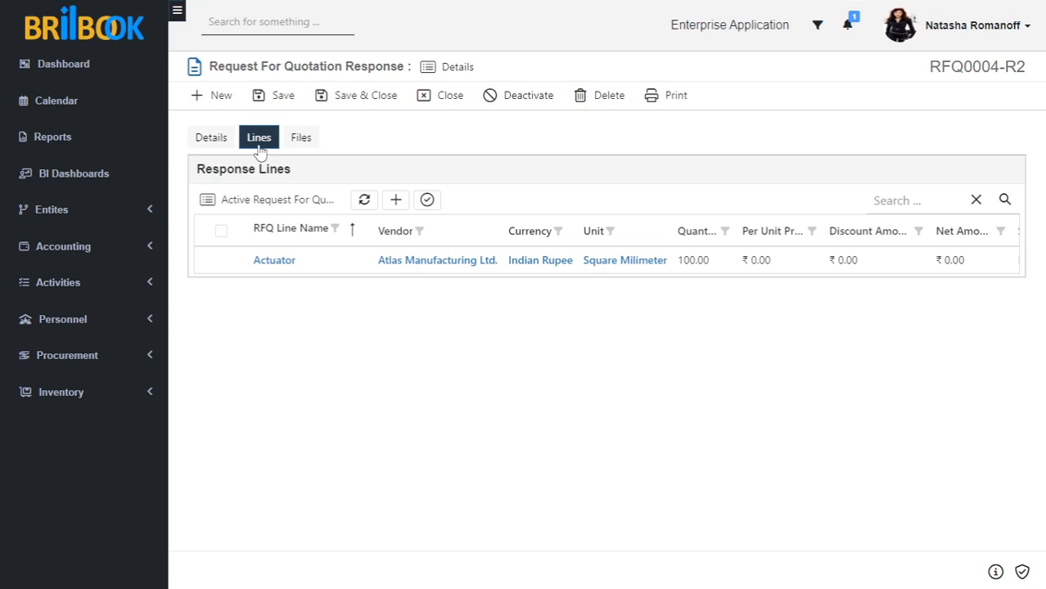
left_click(211, 139)
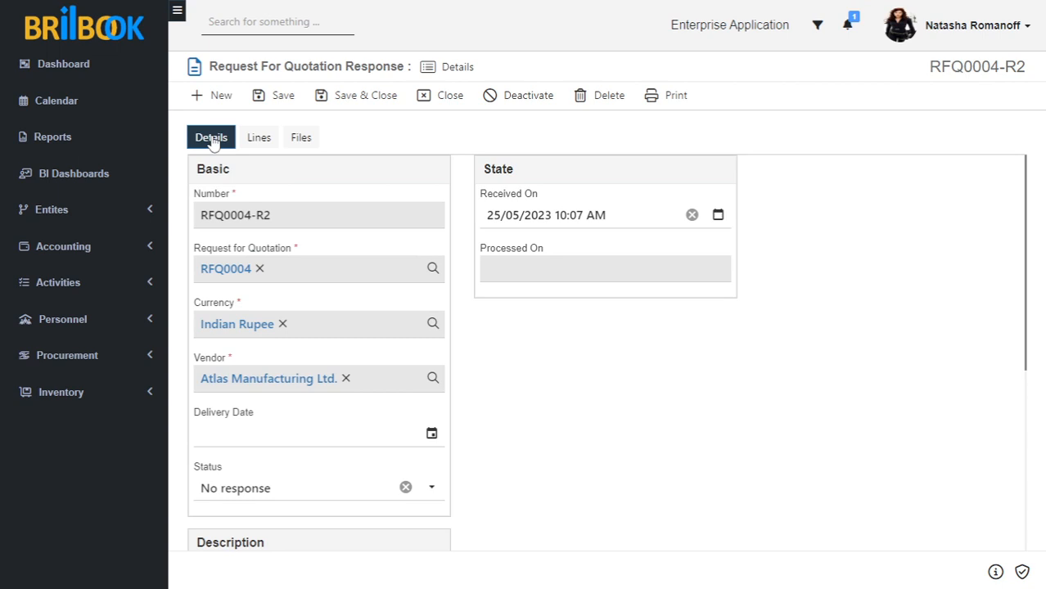
- Set the Atlas Manufacturing Ltd. response to status Responded with delivery date 25/05/2023 and save it
left_click(280, 492)
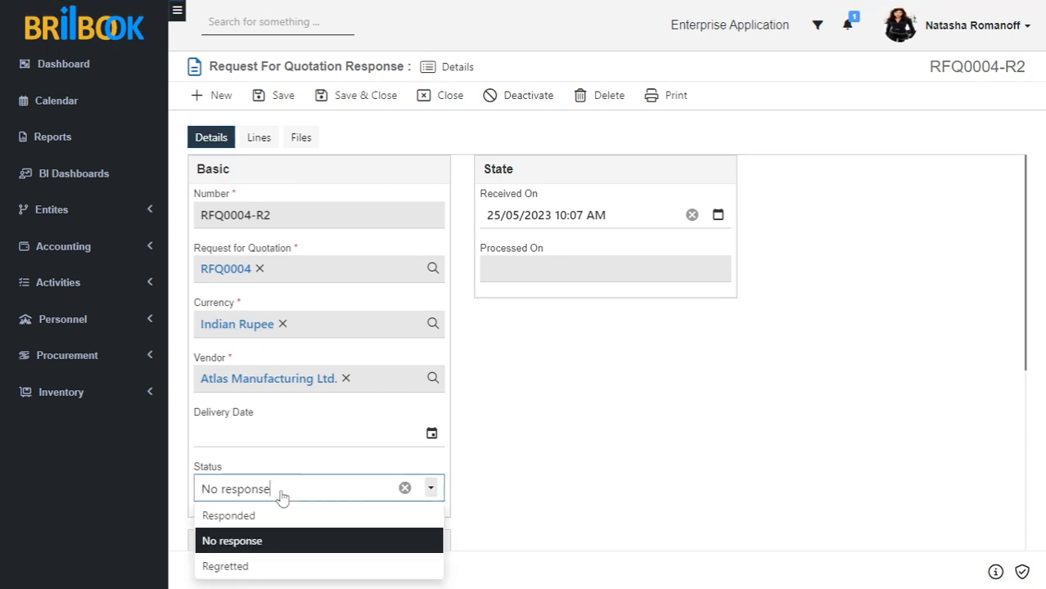
left_click(277, 518)
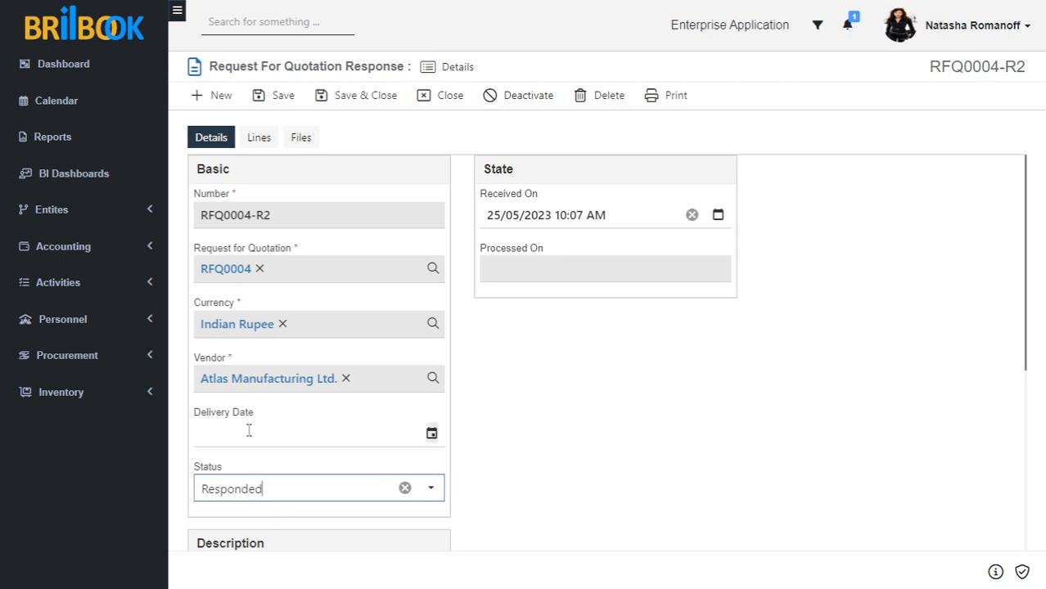
left_click(431, 434)
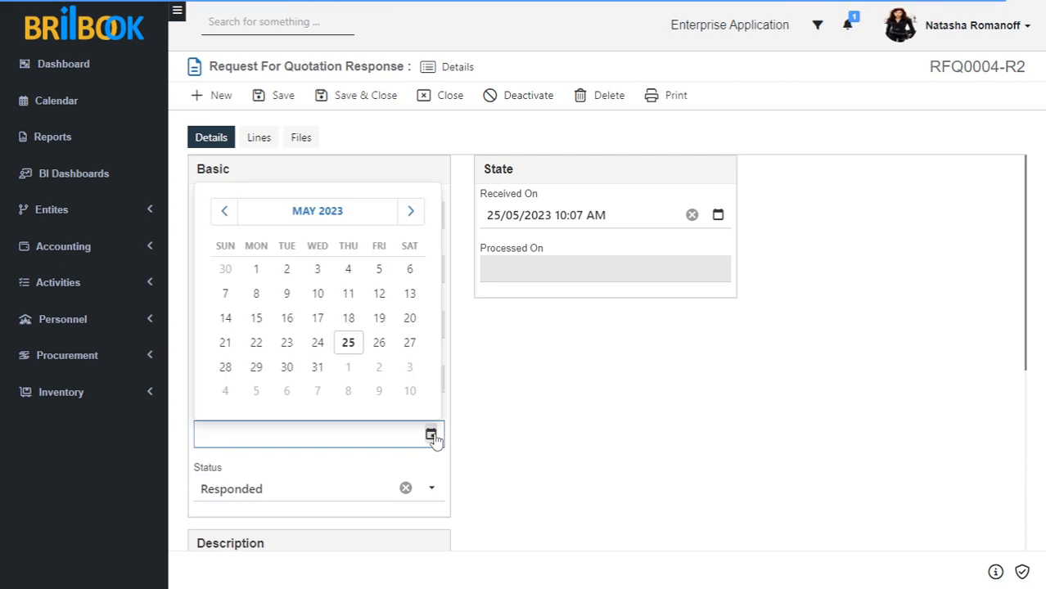
left_click(348, 343)
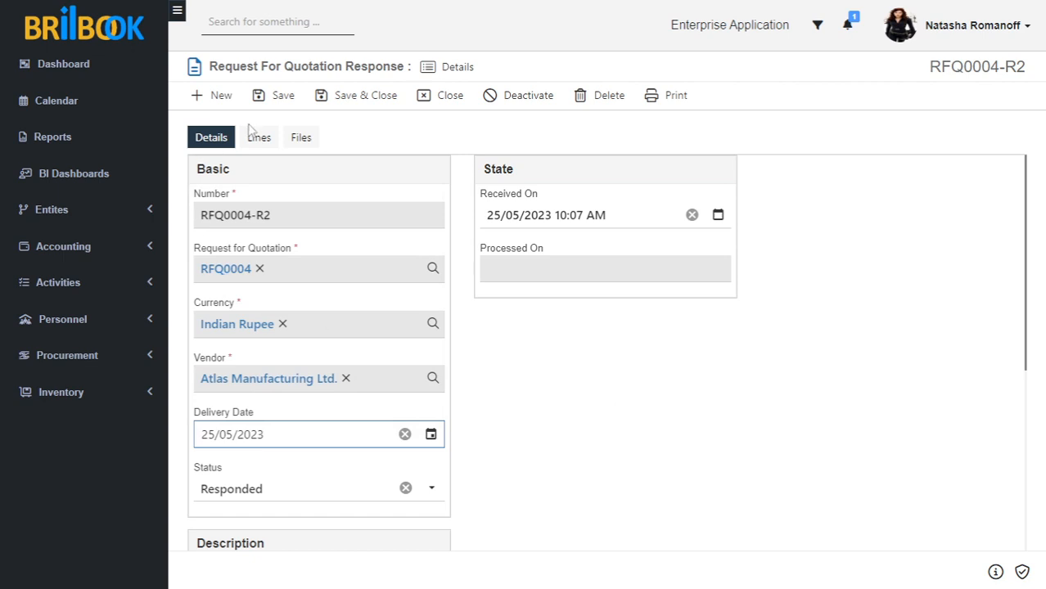
left_click(283, 99)
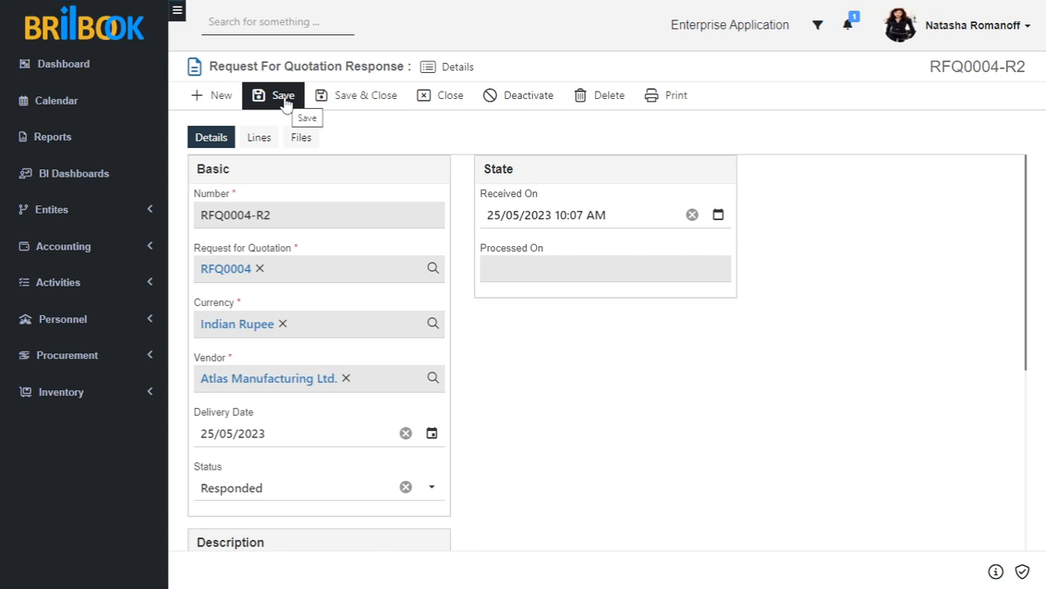
- Price the Atlas Manufacturing Ltd. Actuator response line with weight per unit 10 and rate per weight ₹30, then save and close it
left_click(259, 139)
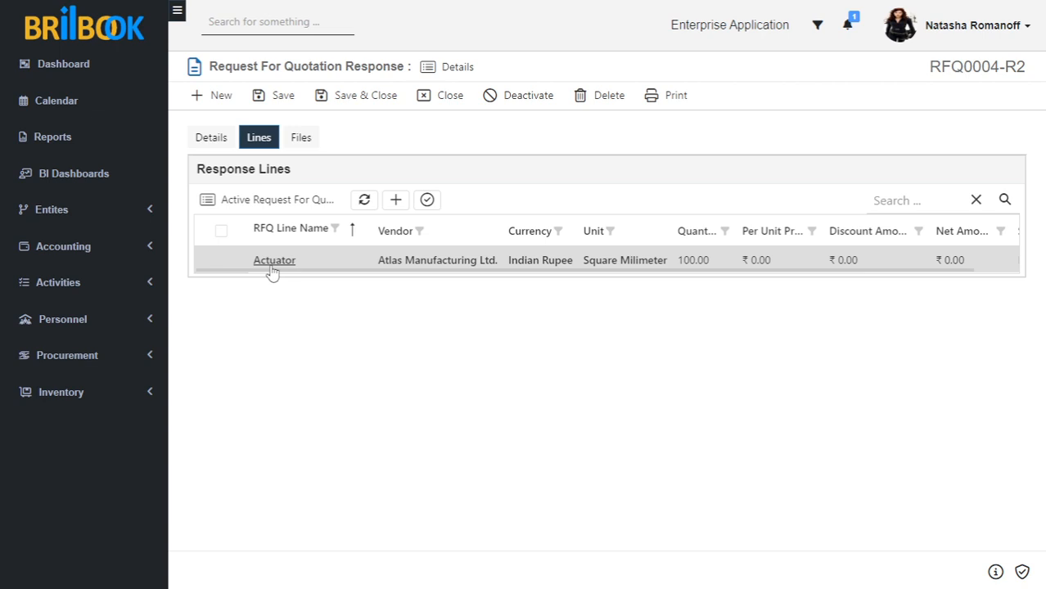
left_click(271, 266)
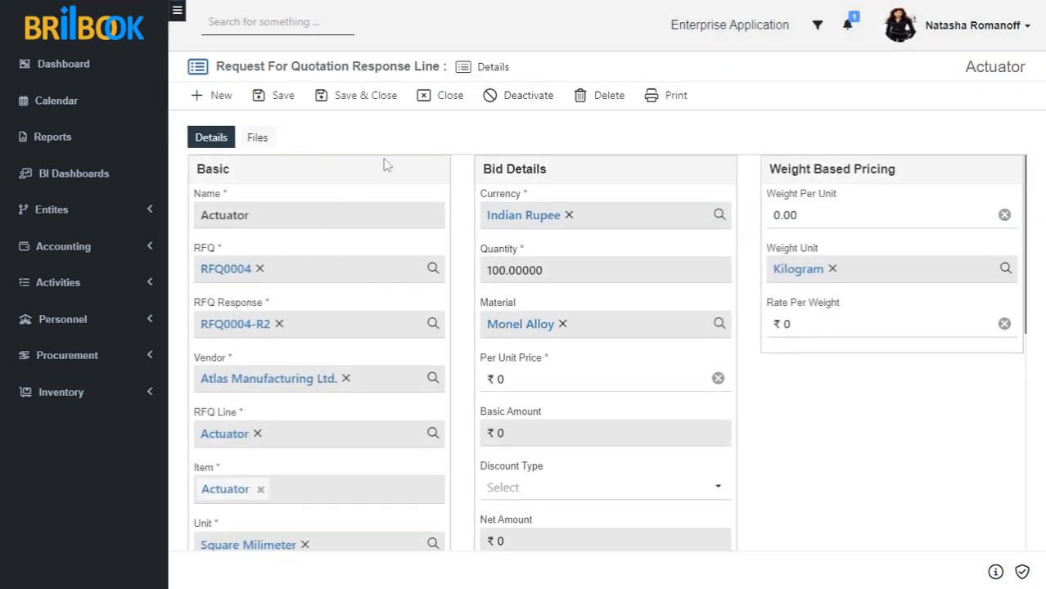
left_click(781, 215)
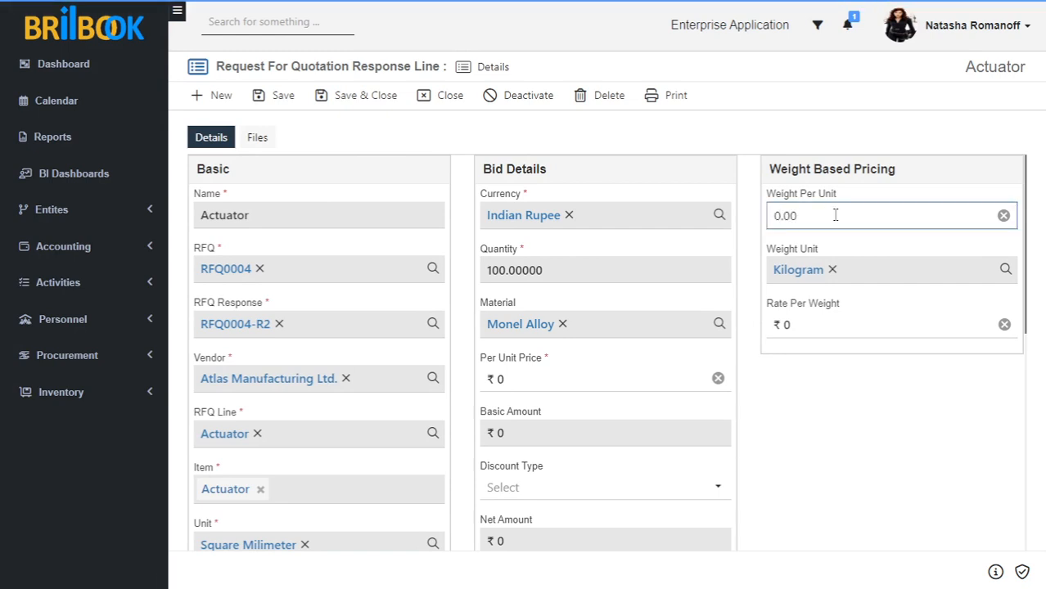
key("BackSpace")
type("10")
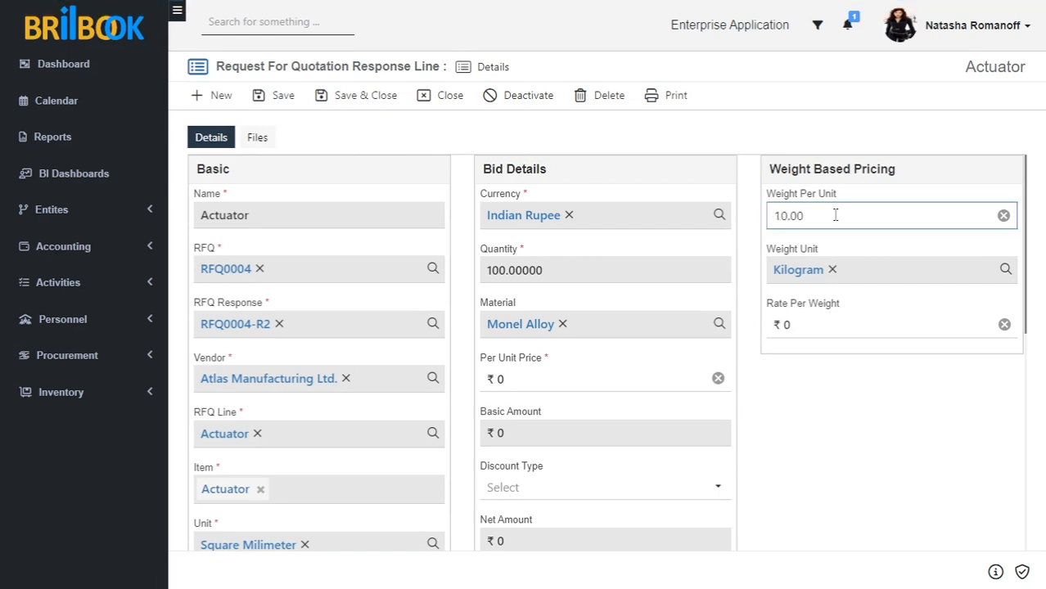
left_click(805, 324)
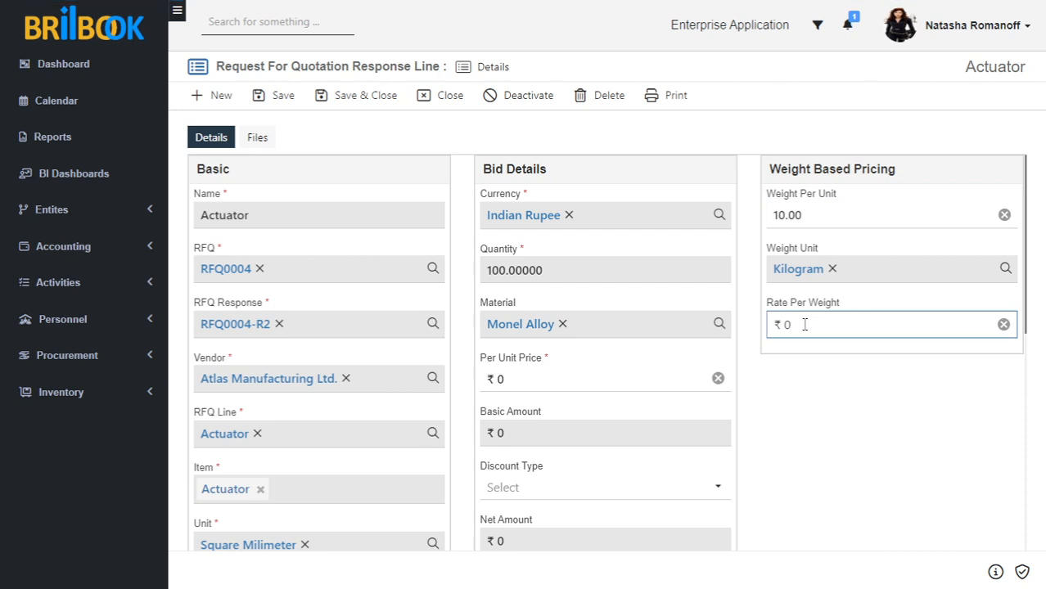
key("BackSpace")
type("30")
left_click(354, 98)
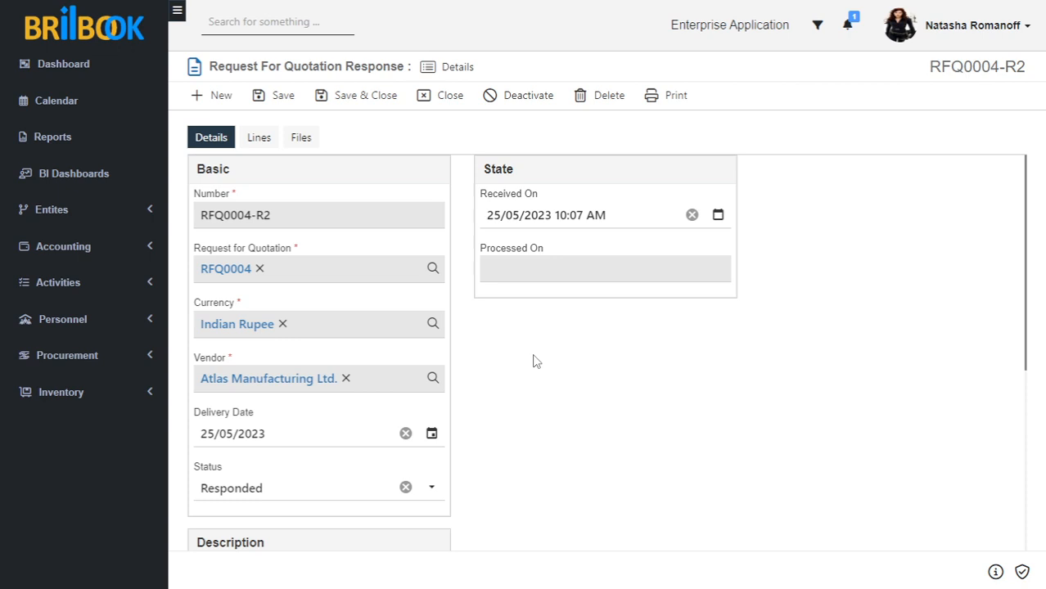
- Return to RFQ0004, open the response from Winters Supply Co. Ltd., set its status to No response and save
left_click(218, 275)
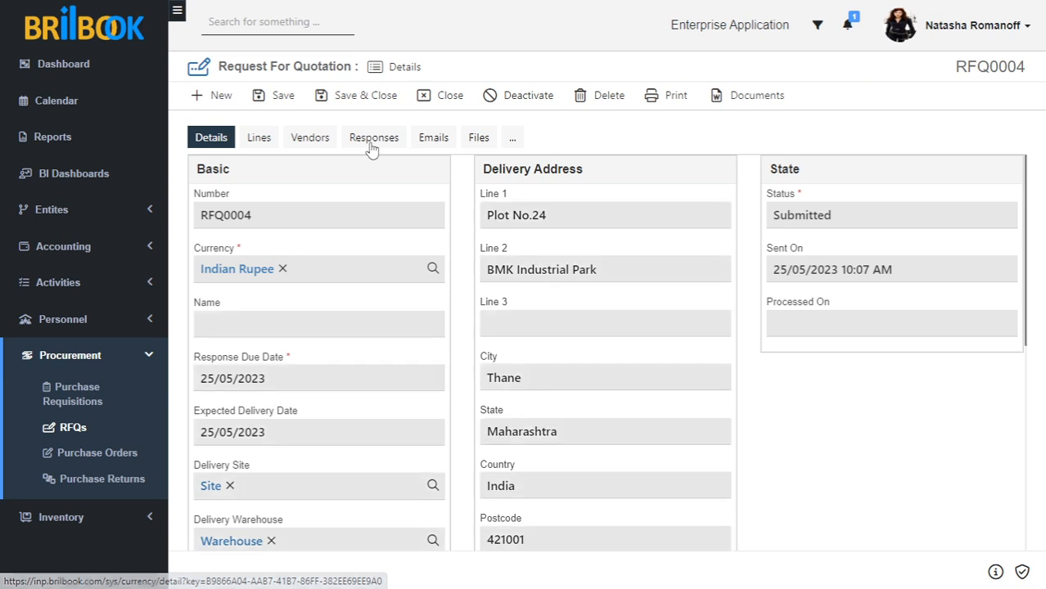
left_click(372, 139)
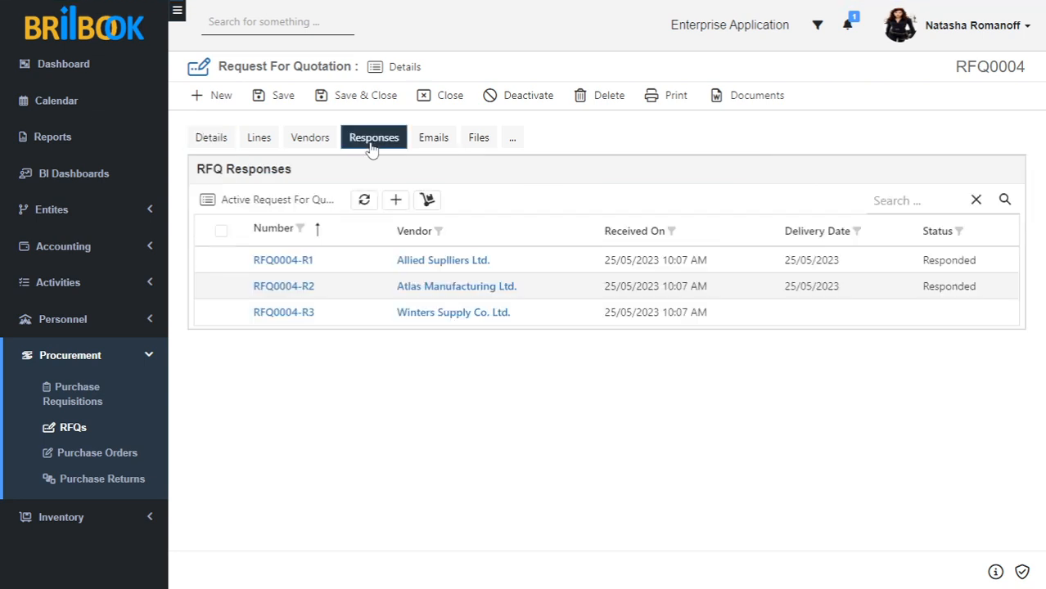
left_click(304, 316)
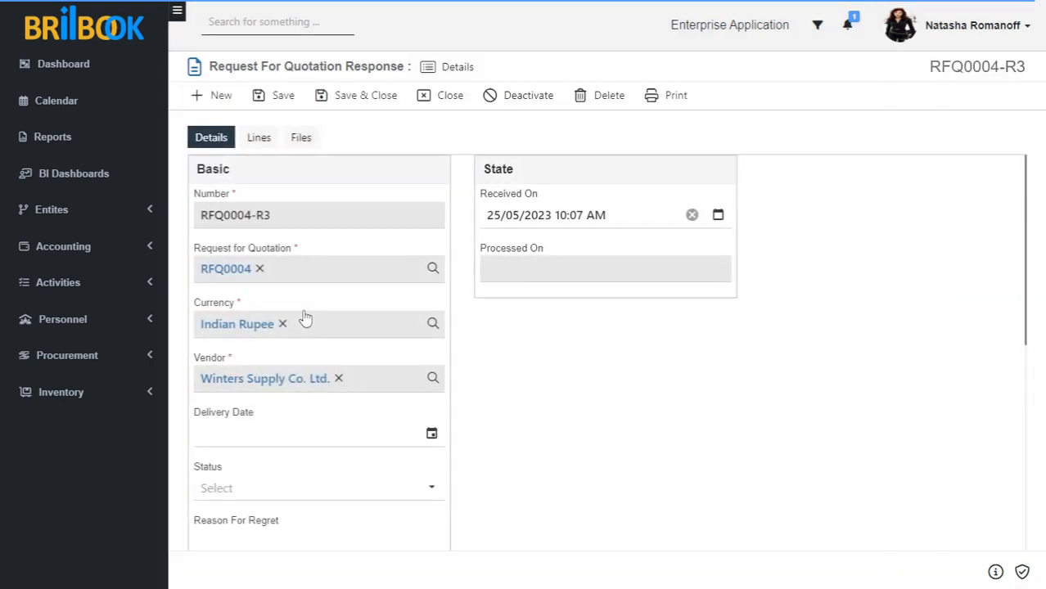
left_click(254, 488)
left_click(246, 540)
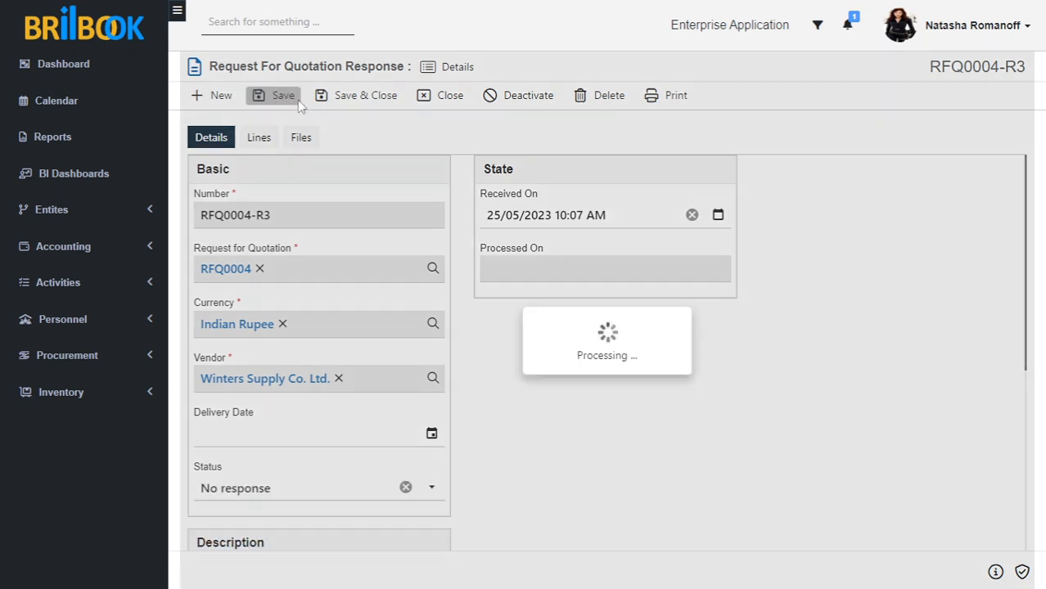
left_click(297, 99)
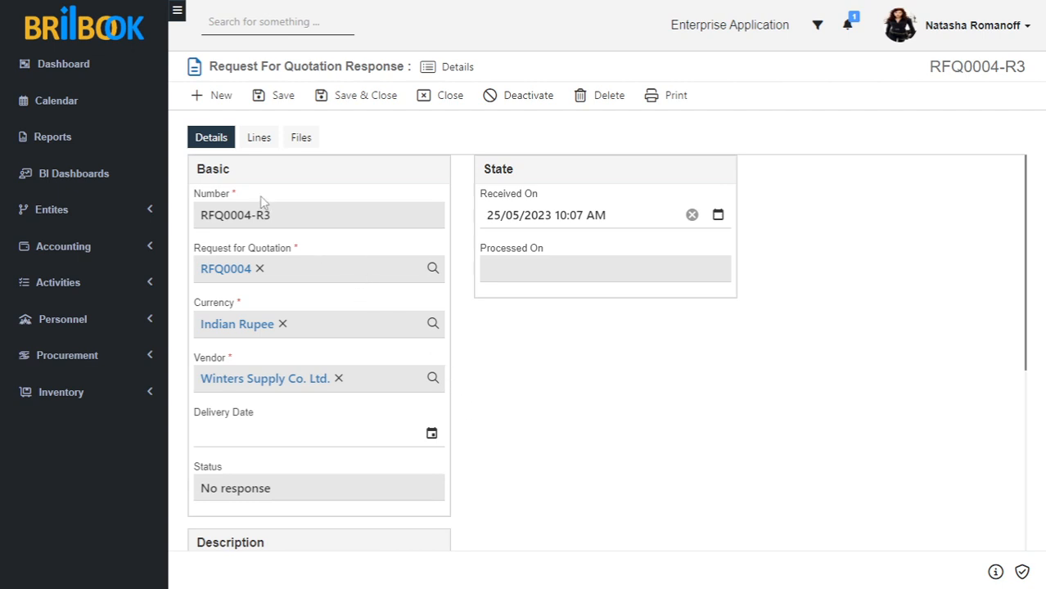
- Check the Winters Supply Co. Ltd. response lines in the view of all lines, then return to the response's details
left_click(254, 144)
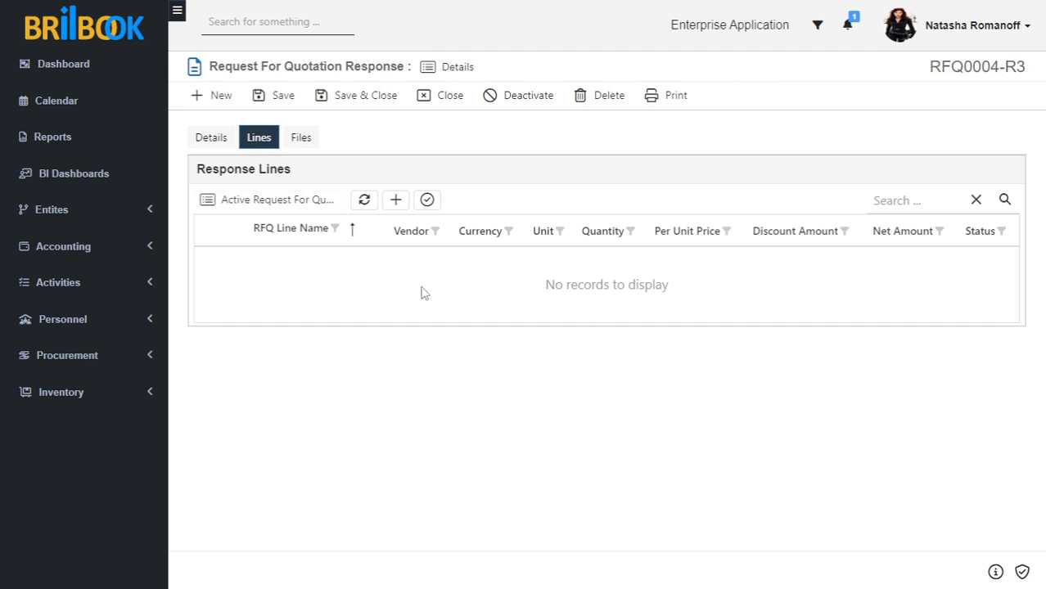
left_click(260, 204)
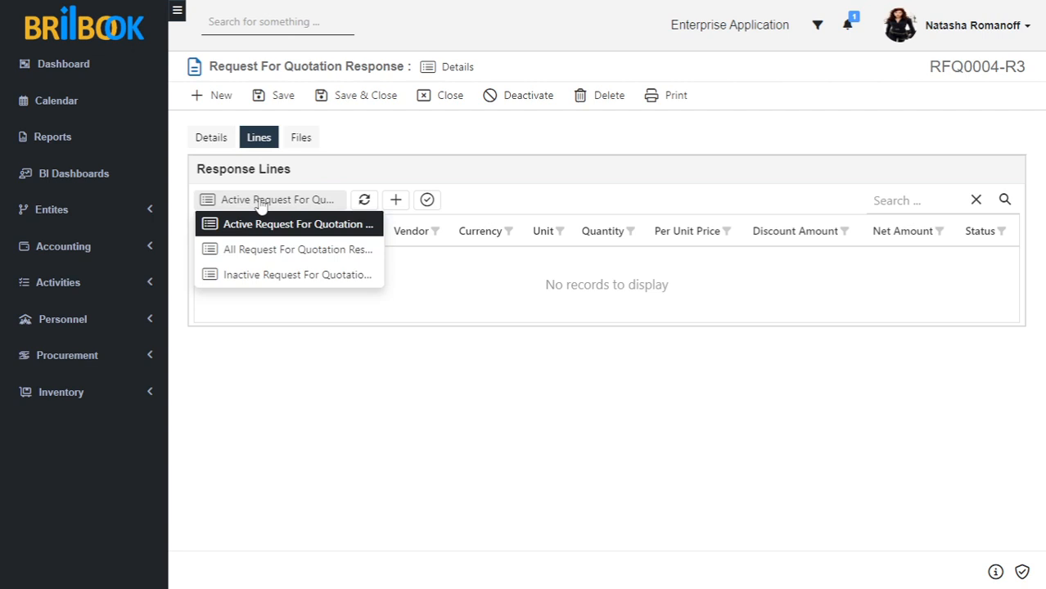
left_click(274, 255)
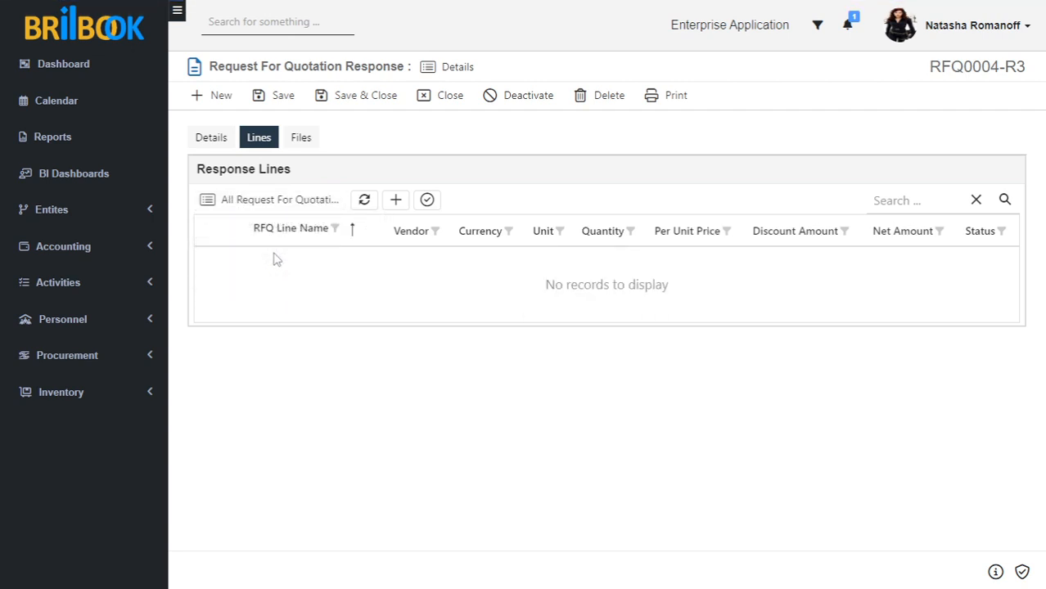
left_click(220, 145)
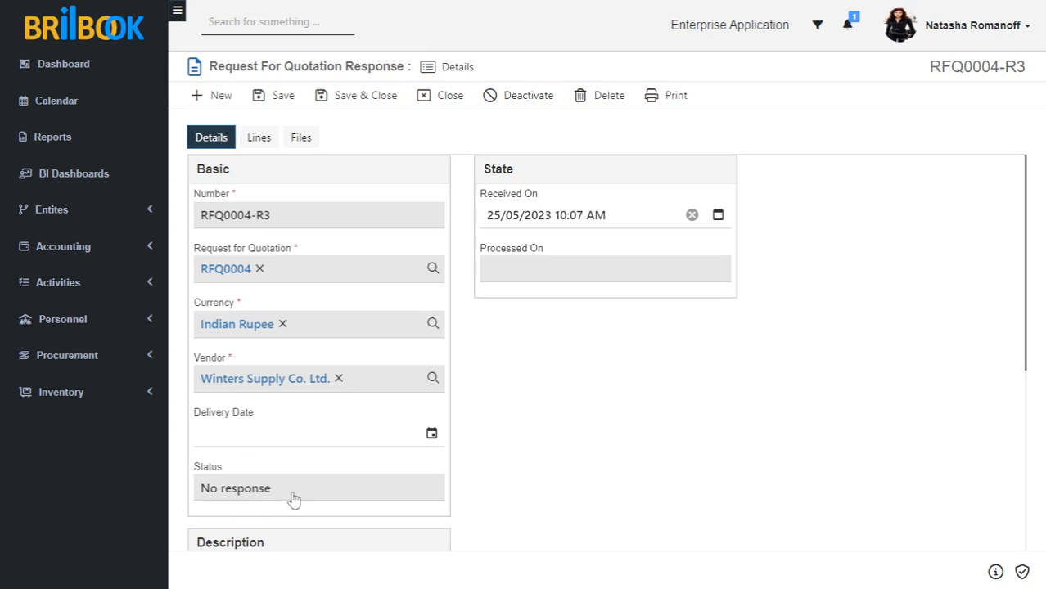
- Return to RFQ0004, look over its vendor responses, and open the RFQ response lines of its Actuator line
left_click(225, 270)
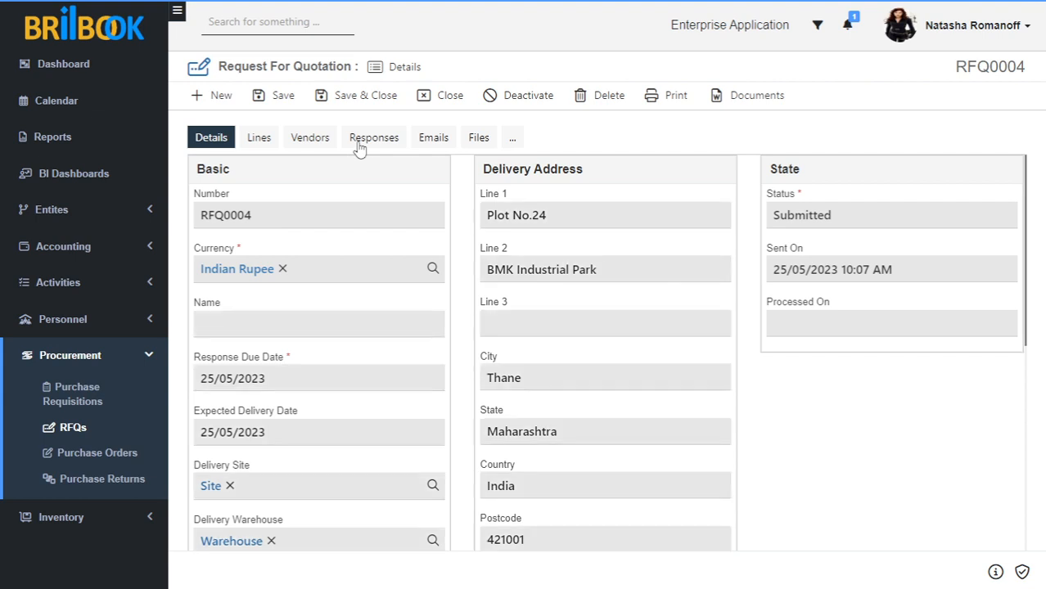
left_click(359, 140)
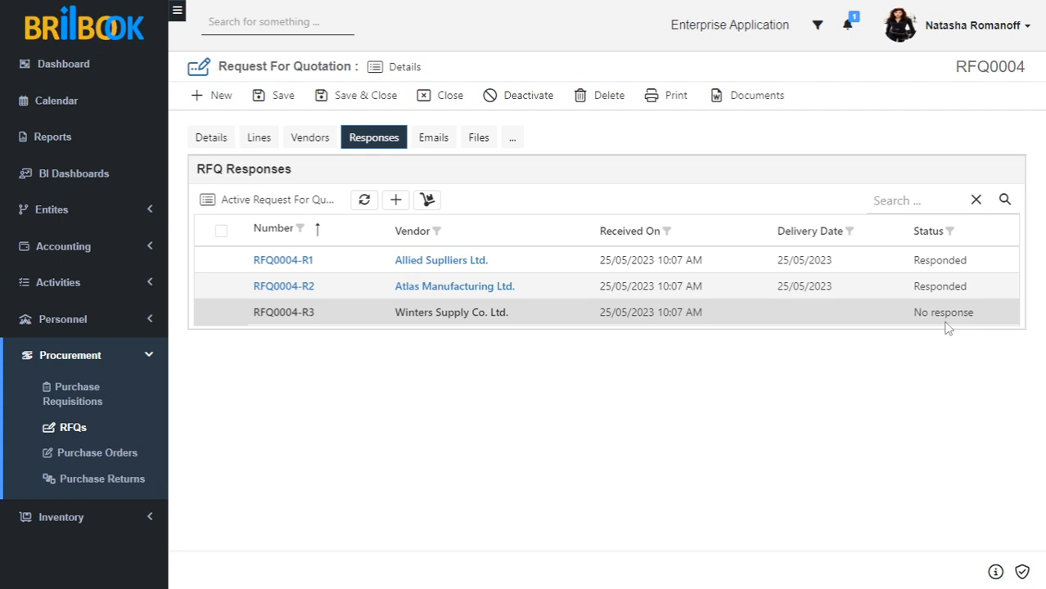
left_click(260, 141)
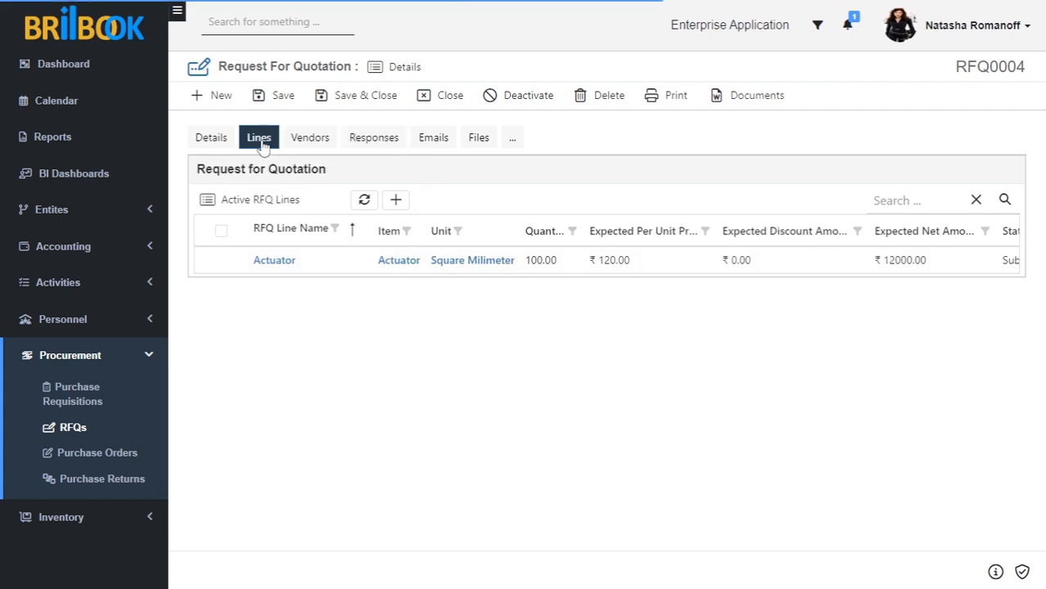
left_click(275, 260)
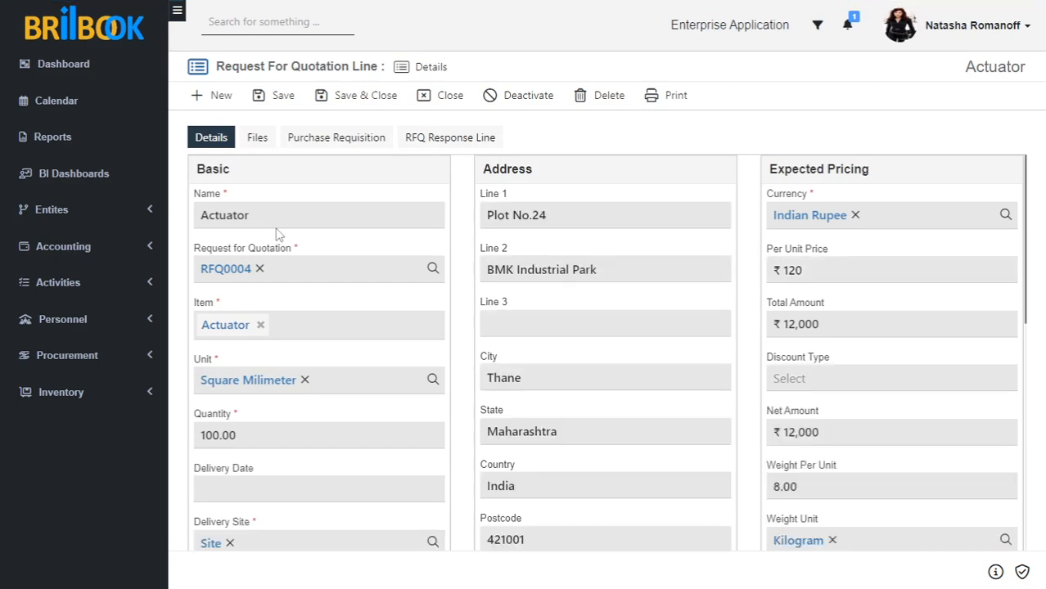
left_click(433, 139)
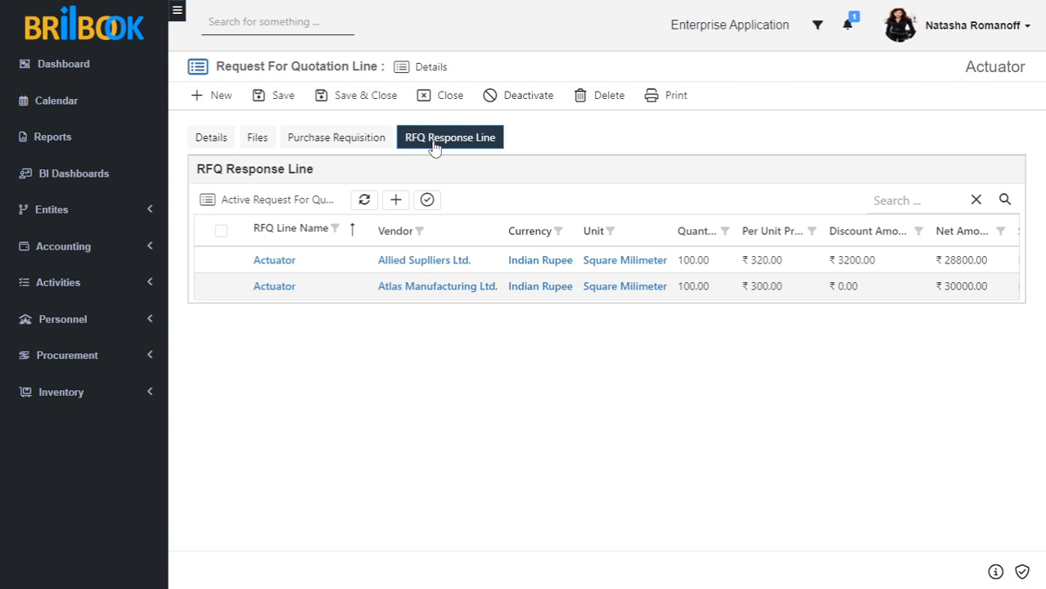
- Compare the Actuator bids and mark the Allied Suplliers Ltd. response line as the selected bid
mouse_move(411, 303)
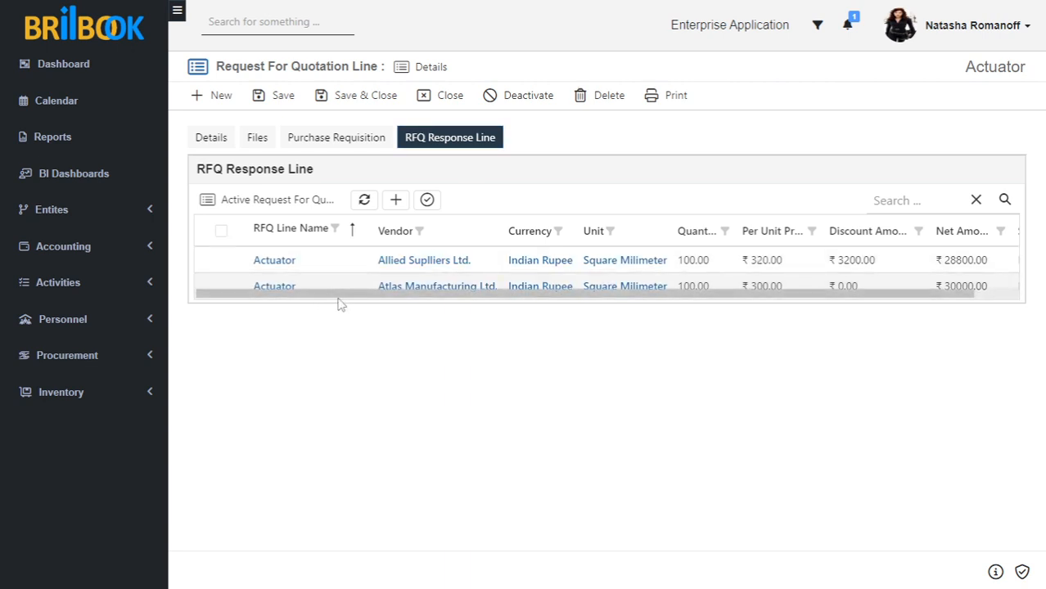
left_click_drag(345, 296, 352, 297)
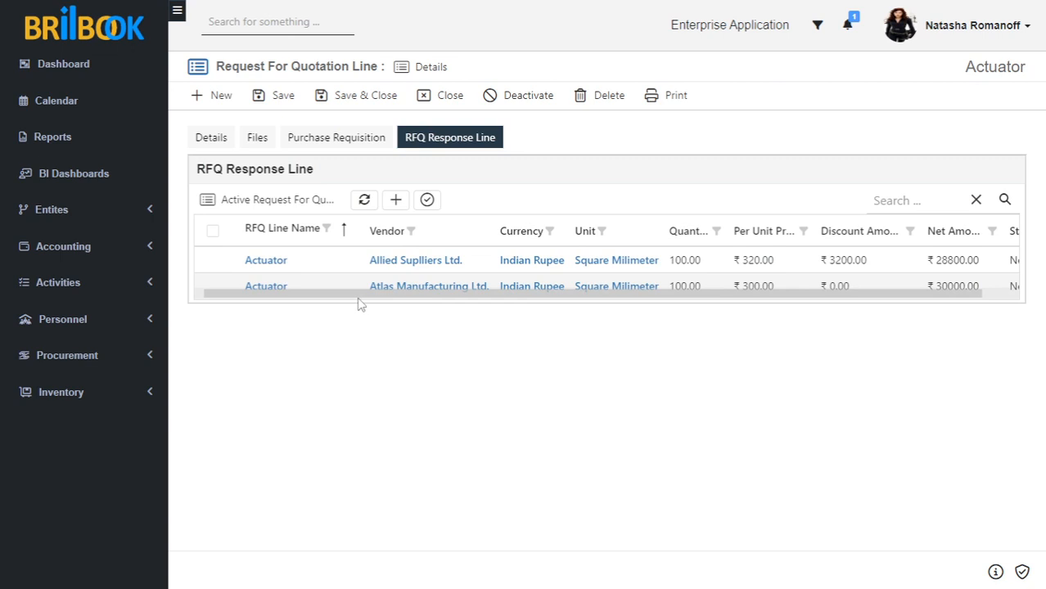
left_click_drag(355, 298, 468, 308)
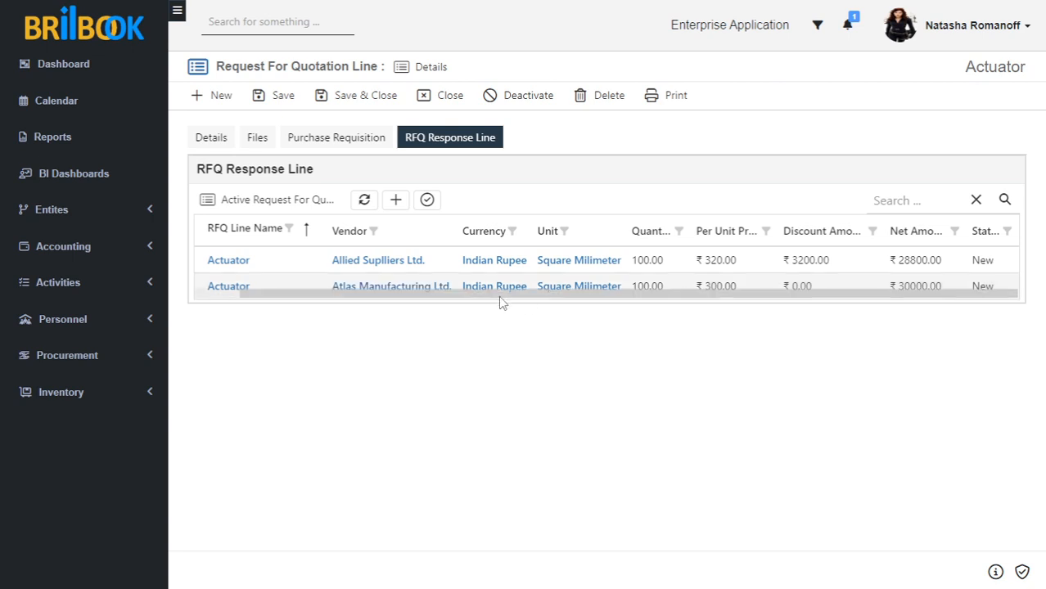
left_click_drag(499, 296, 362, 303)
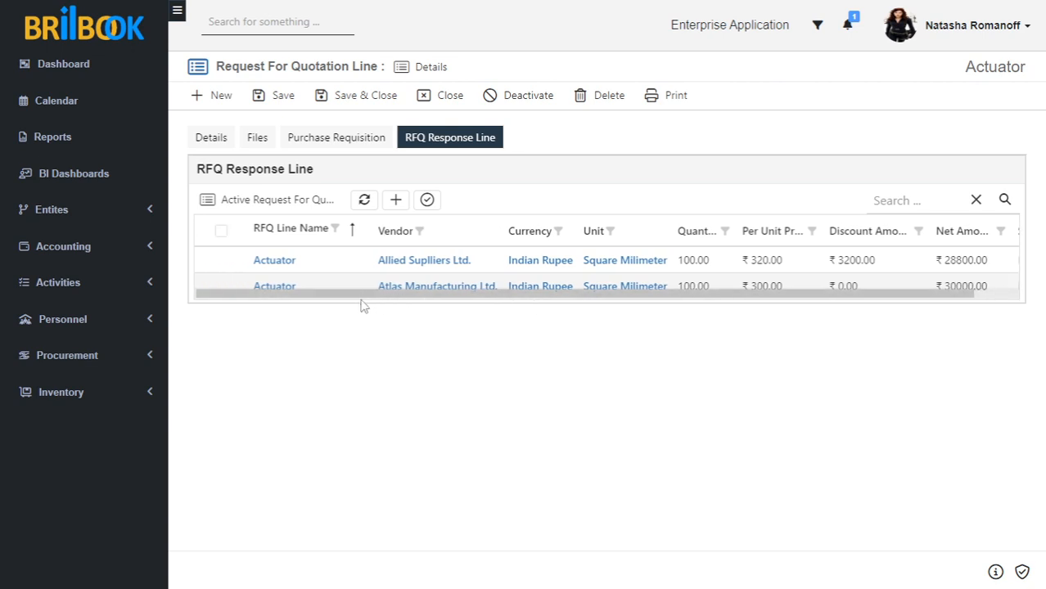
left_click(221, 262)
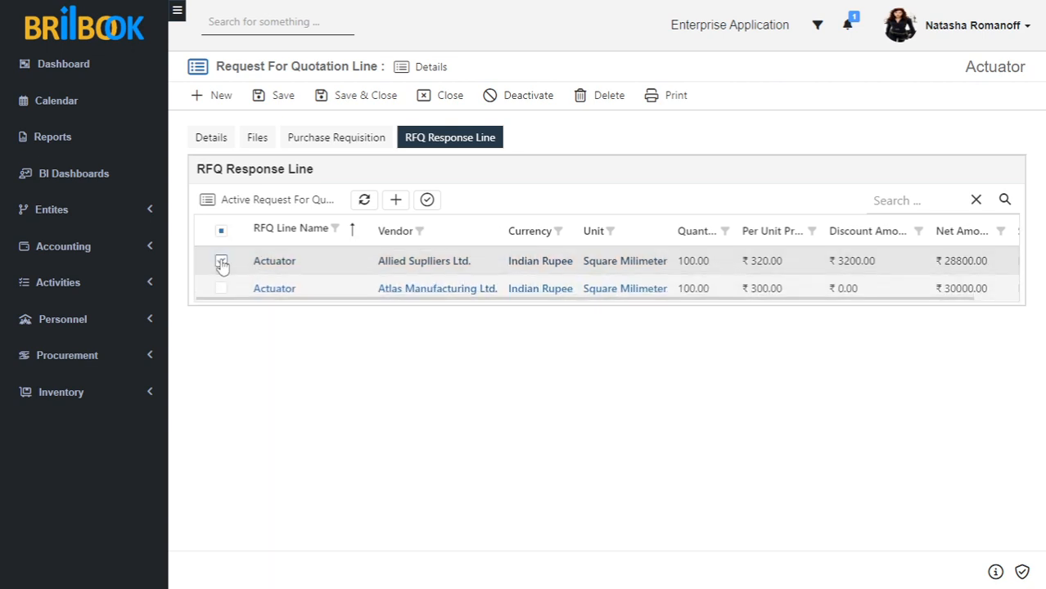
left_click(427, 202)
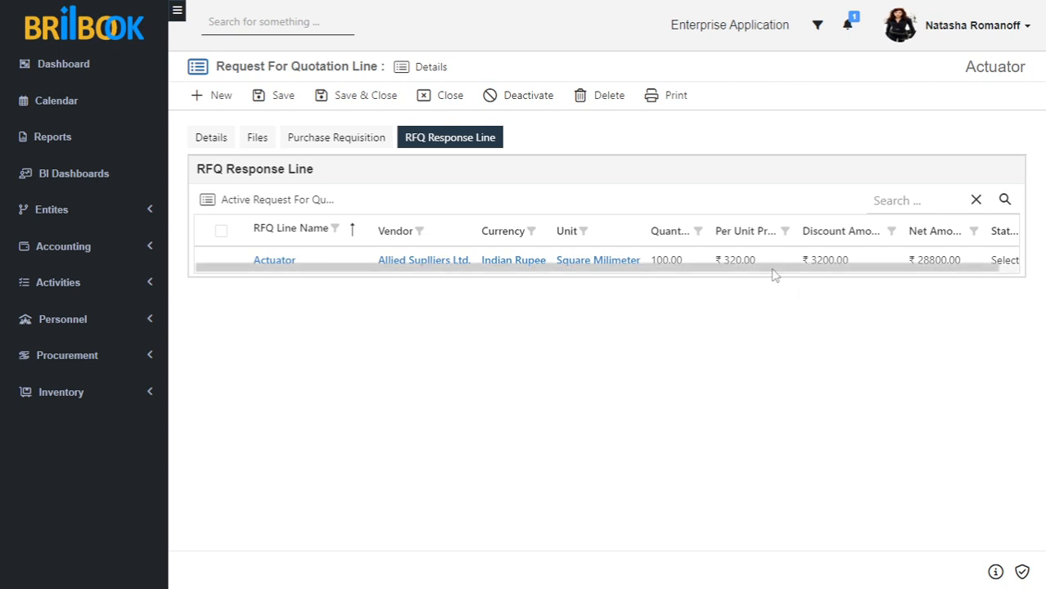
scroll(821, 277, "right", 2)
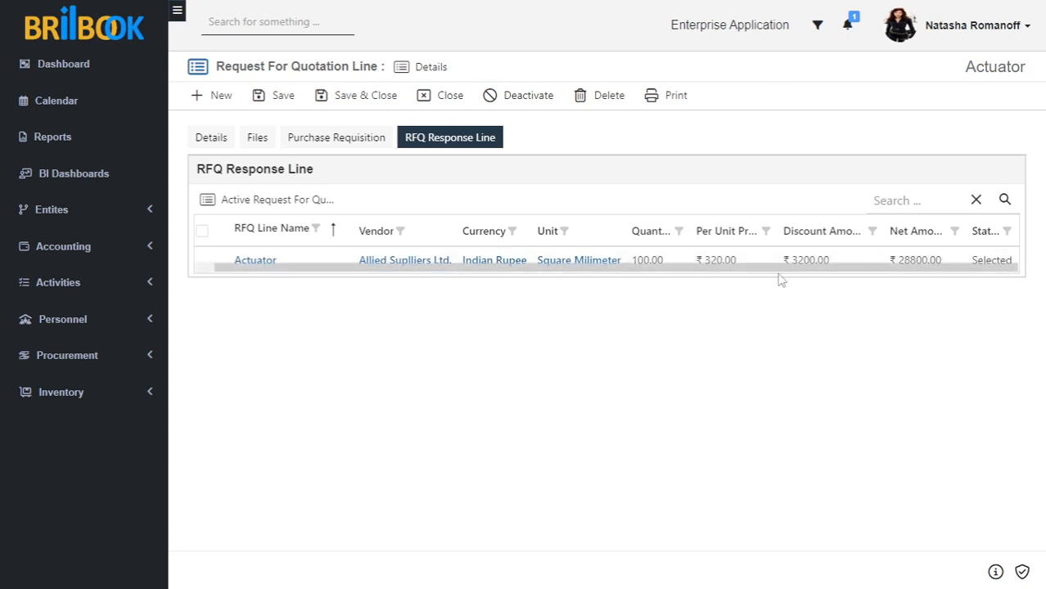
- Show all request for quotation response lines for the Actuator and check each vendor's line status
left_click(254, 200)
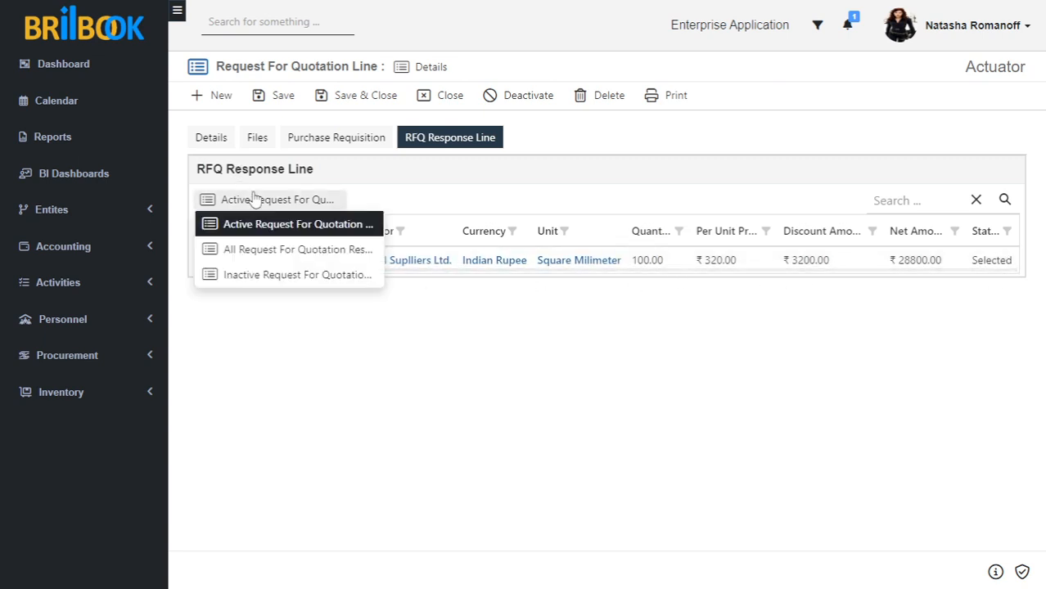
left_click(252, 247)
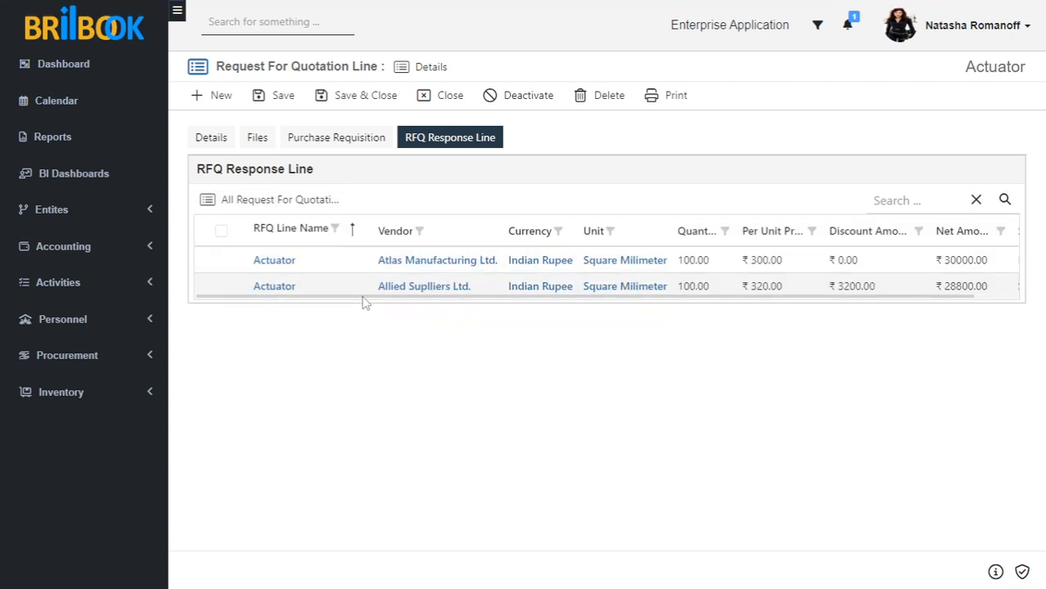
left_click_drag(362, 301, 602, 317)
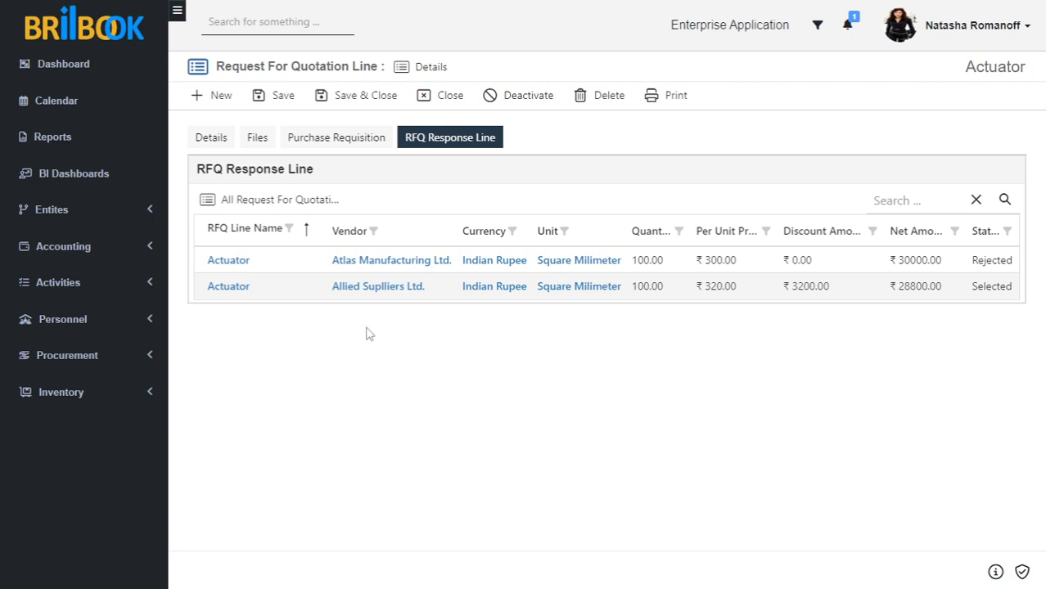
- Check the purchase requisition linked to the Actuator RFQ line, then approve requisition PRQ0020 from the pending purchase requisitions
left_click(326, 141)
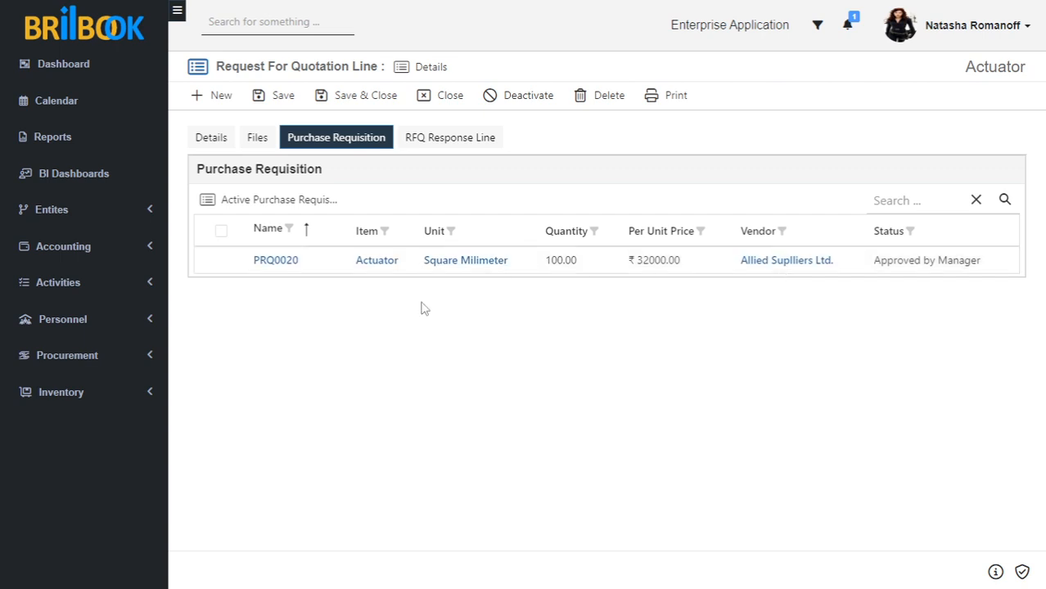
left_click(92, 358)
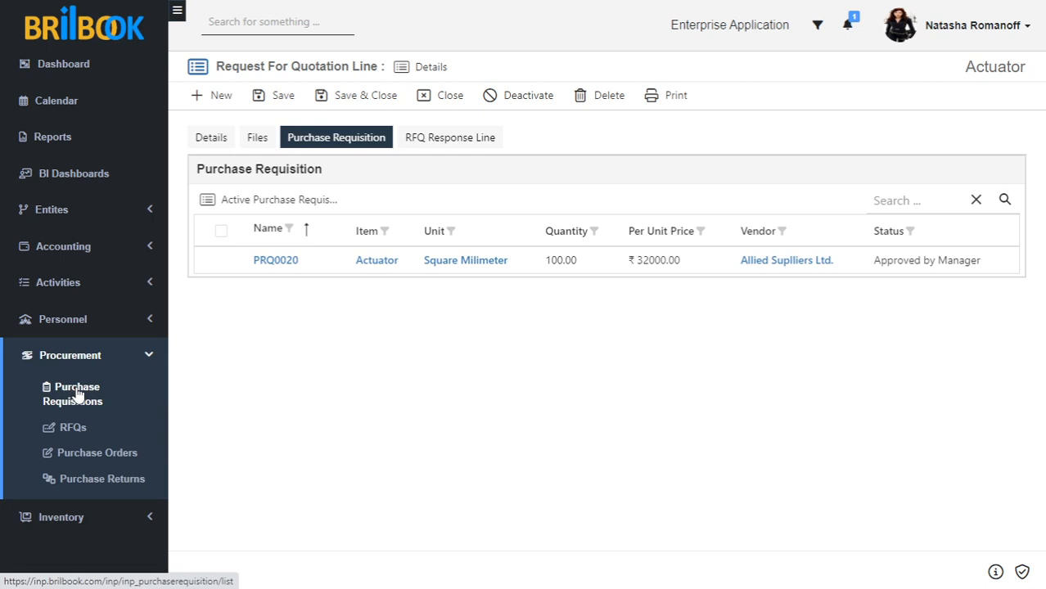
left_click(79, 395)
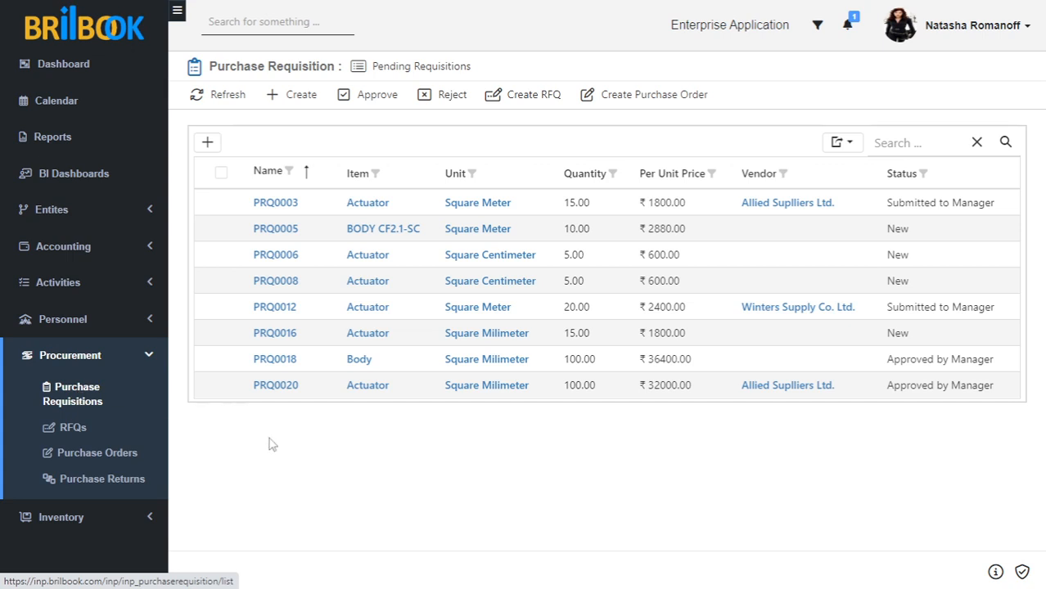
mouse_move(224, 388)
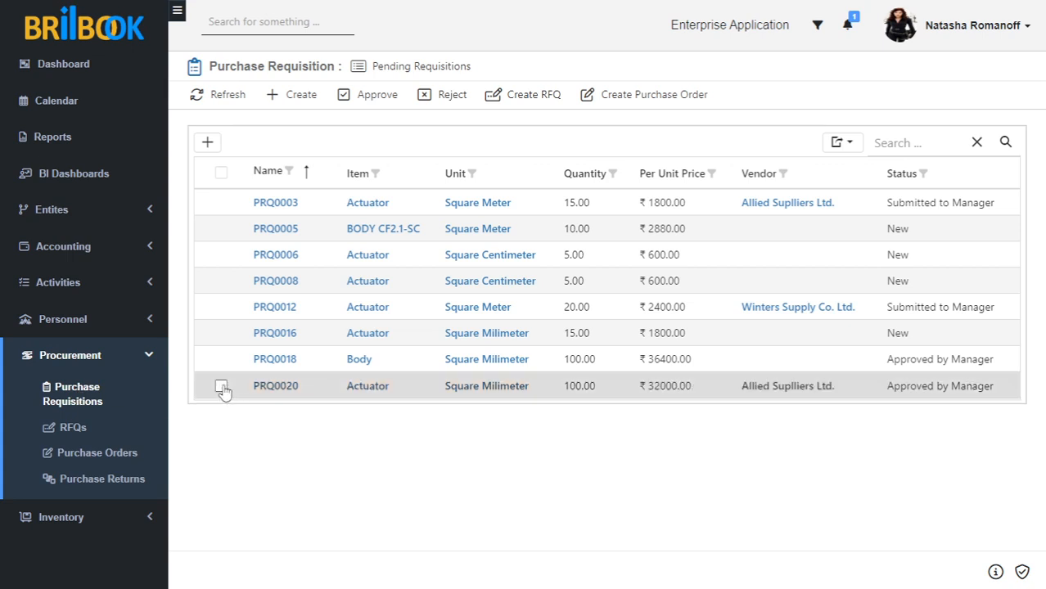
left_click(221, 387)
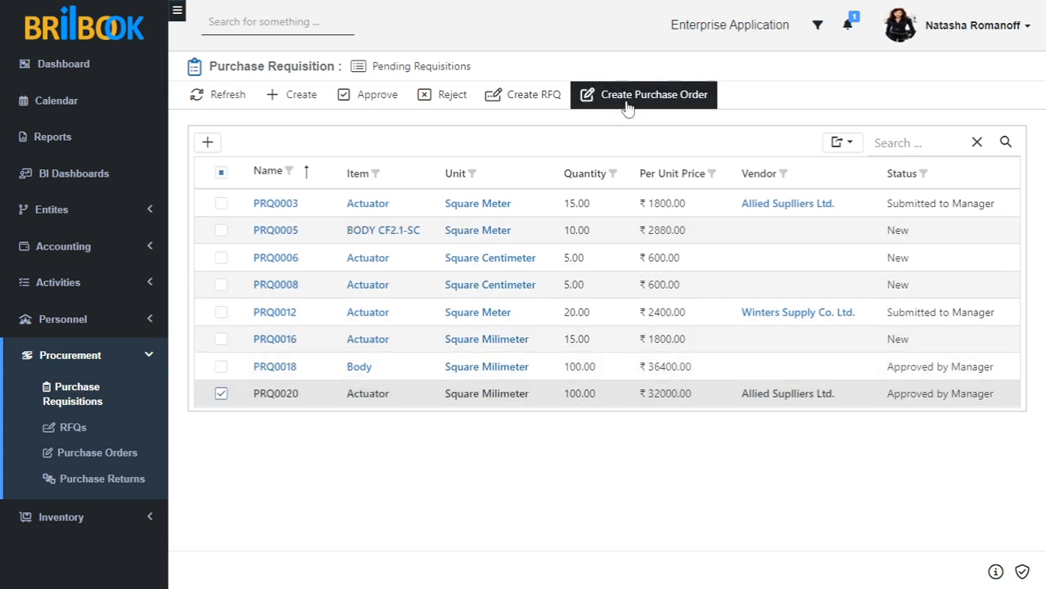
left_click(370, 97)
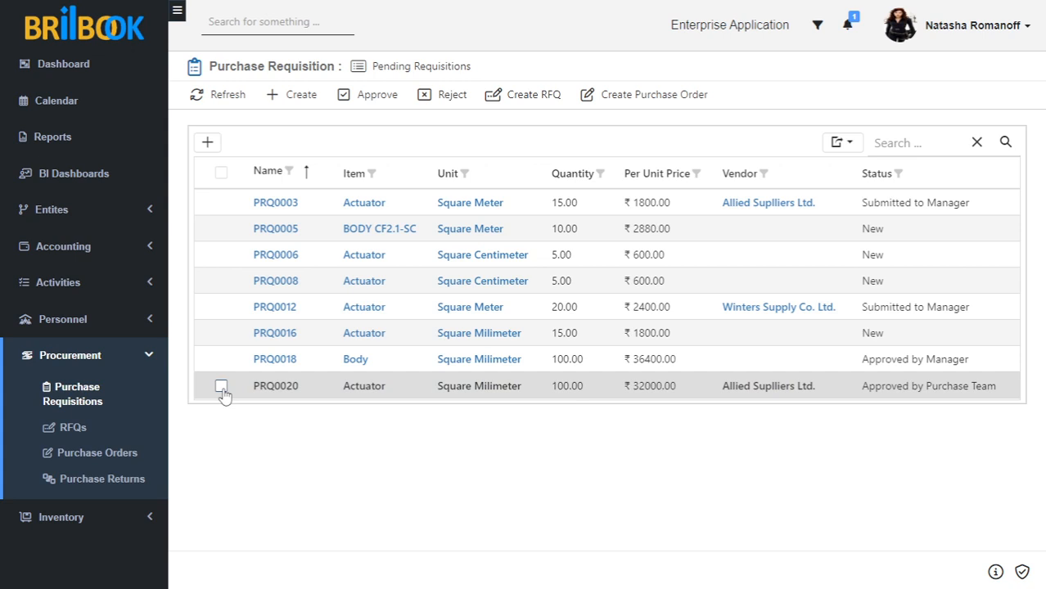
- Create a purchase order from requisition PRQ0020 and look over the new order's details
left_click(221, 387)
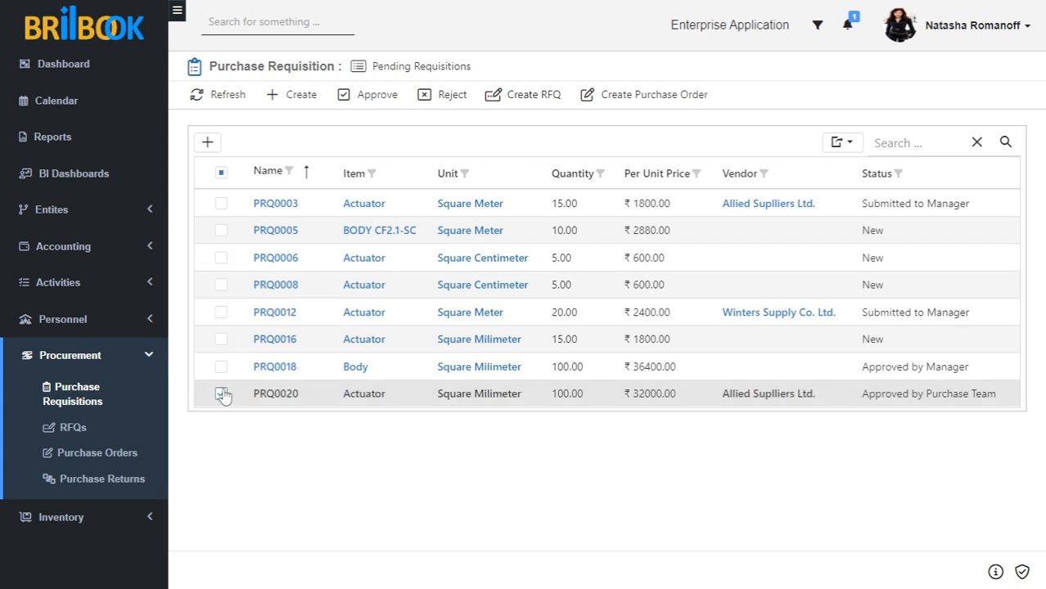
left_click(648, 97)
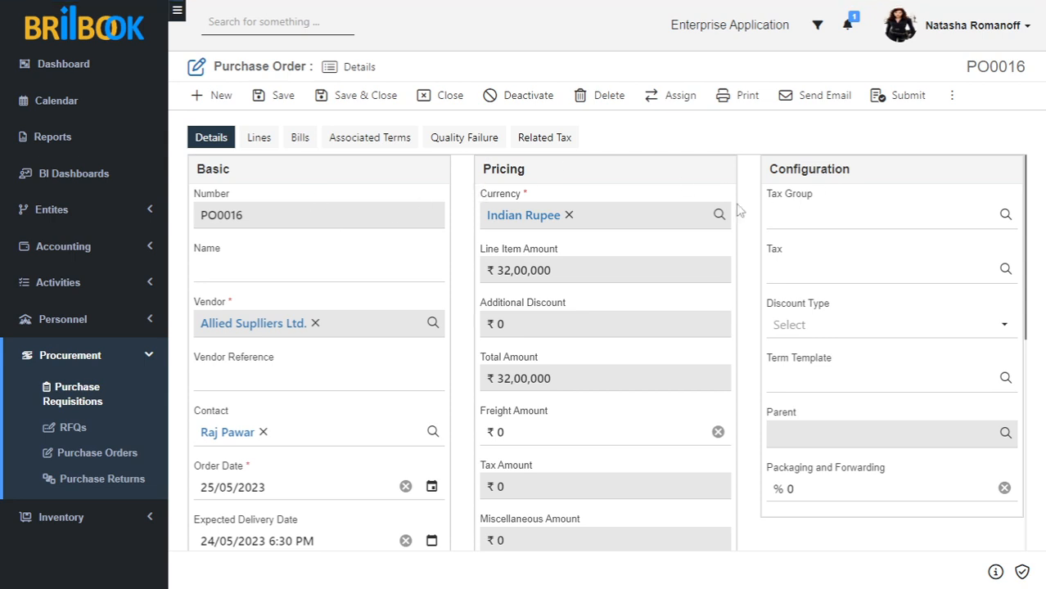
scroll(635, 409, "down", 3)
scroll(636, 412, "down", 1)
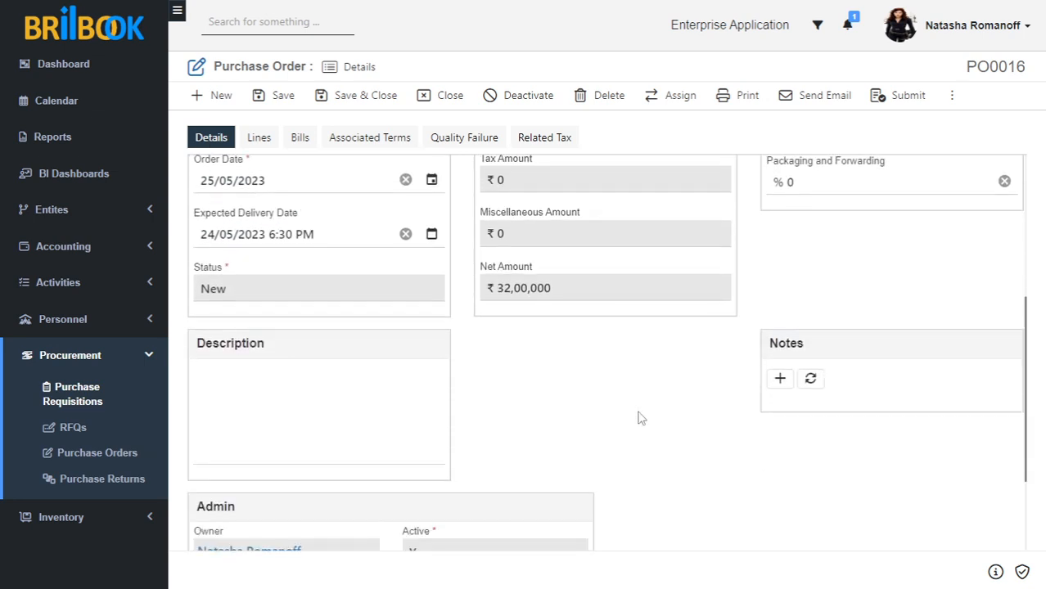
scroll(639, 414, "up", 4)
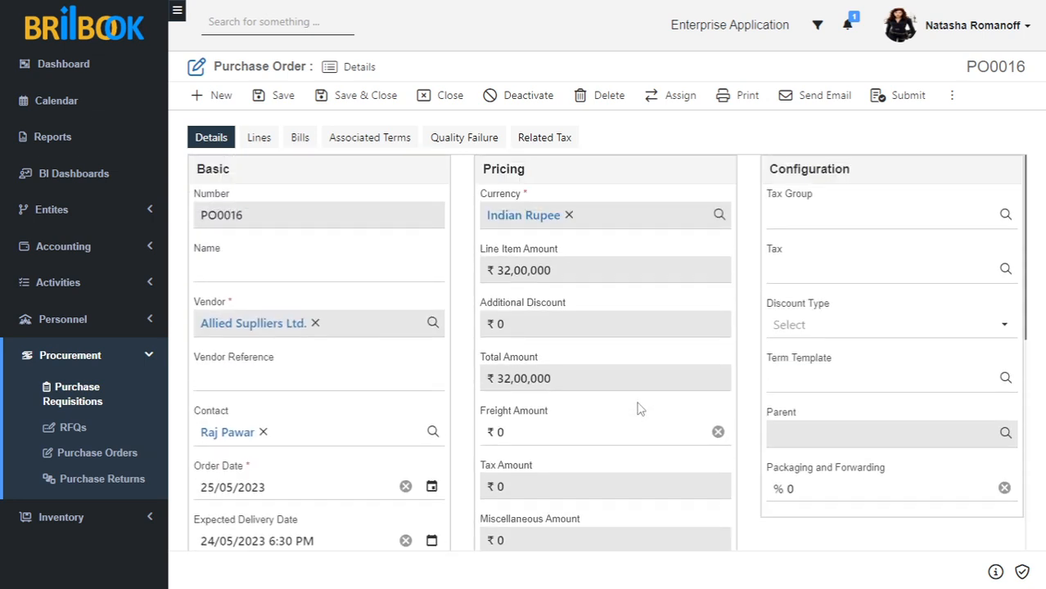